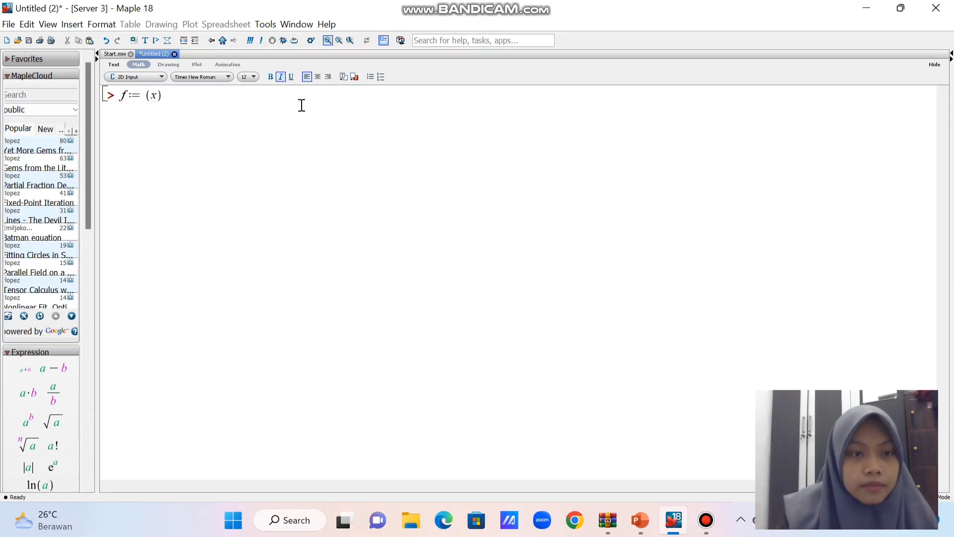
# - Complete the definition of f as the mapping (x) -> 5*x + 8 and evaluate it
pyautogui.write('->')
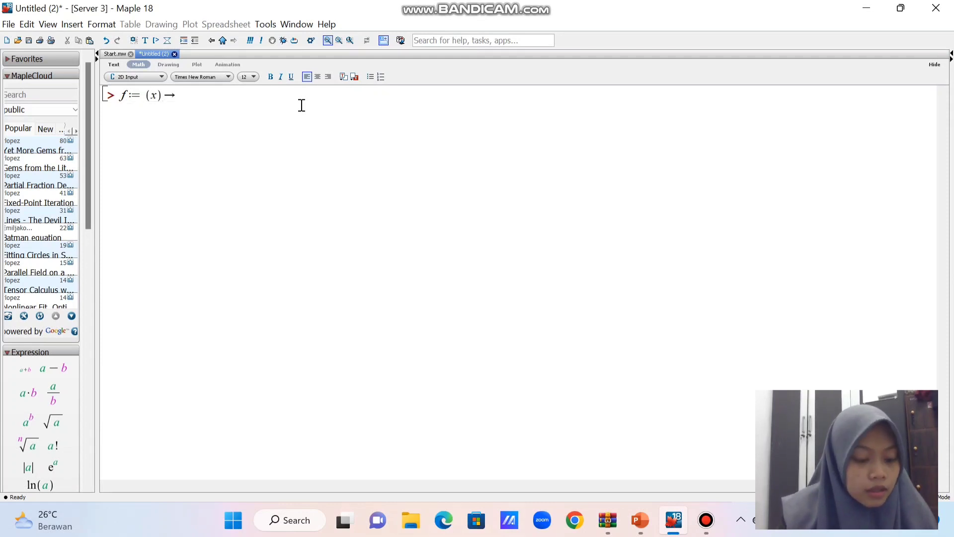
pyautogui.write('5*x')
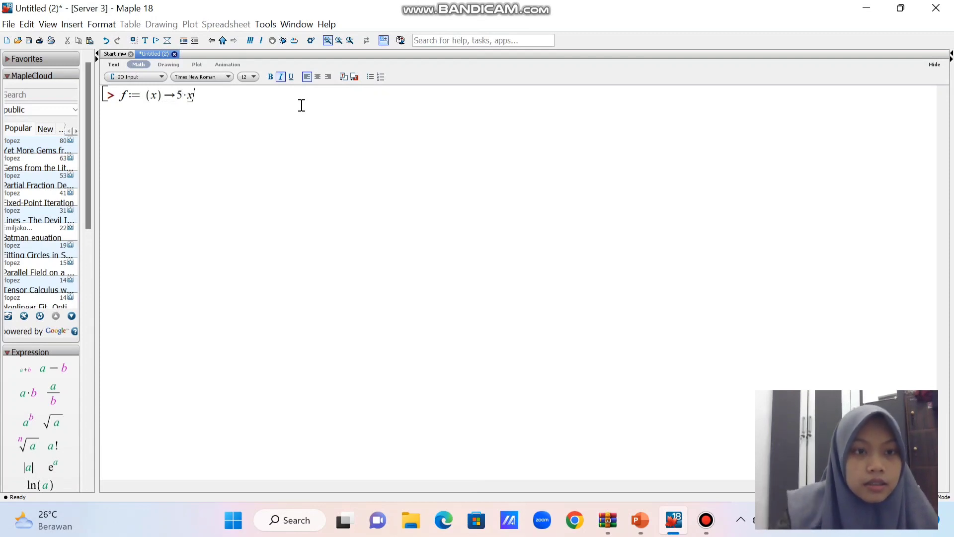
pyautogui.write('+')
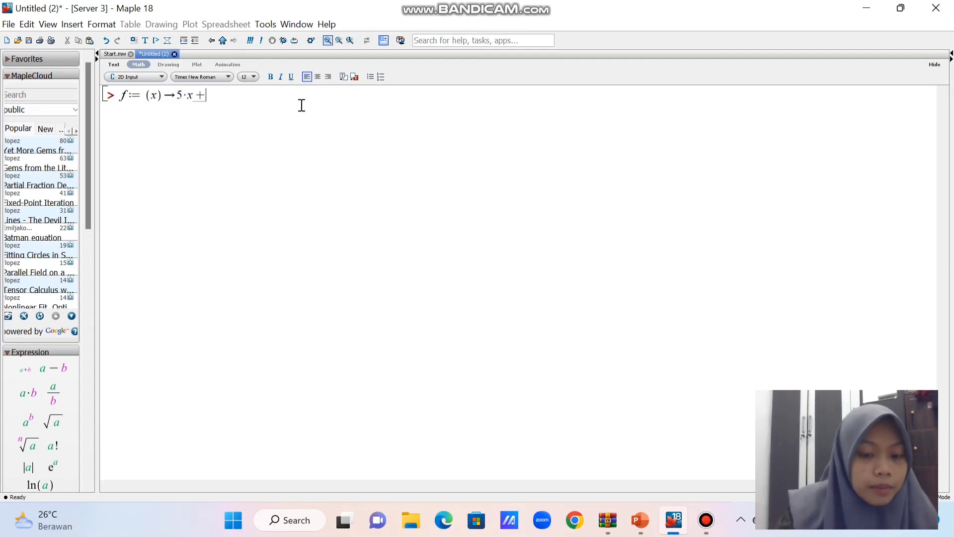
pyautogui.write('8')
pyautogui.press('Return')
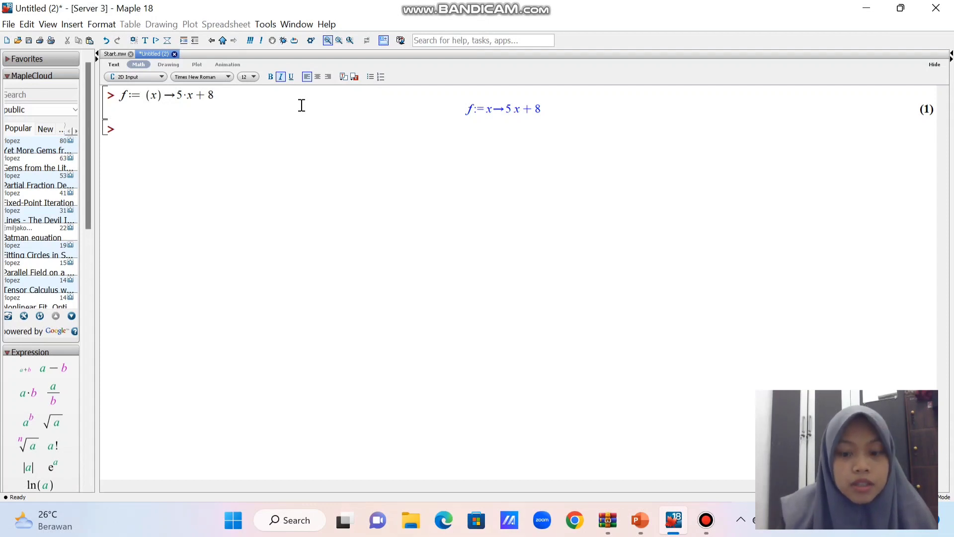
# - Begin the definition of a second function with g := (x) on the new input line
pyautogui.write('g :')
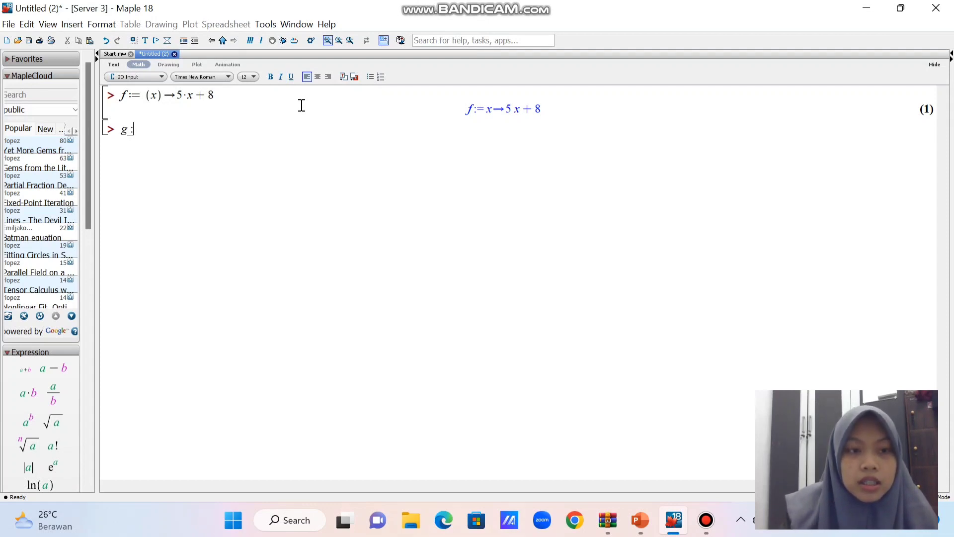
pyautogui.write('= ')
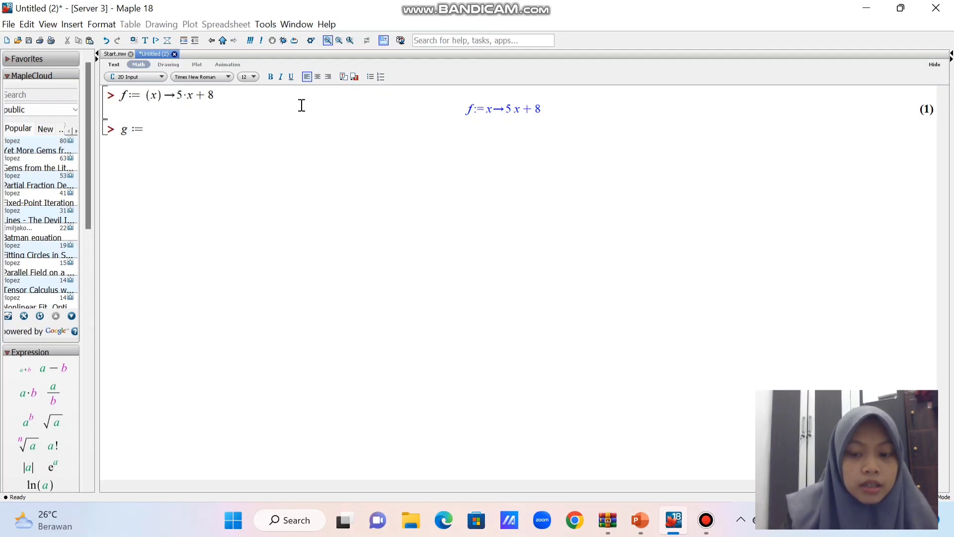
pyautogui.write('(x)')
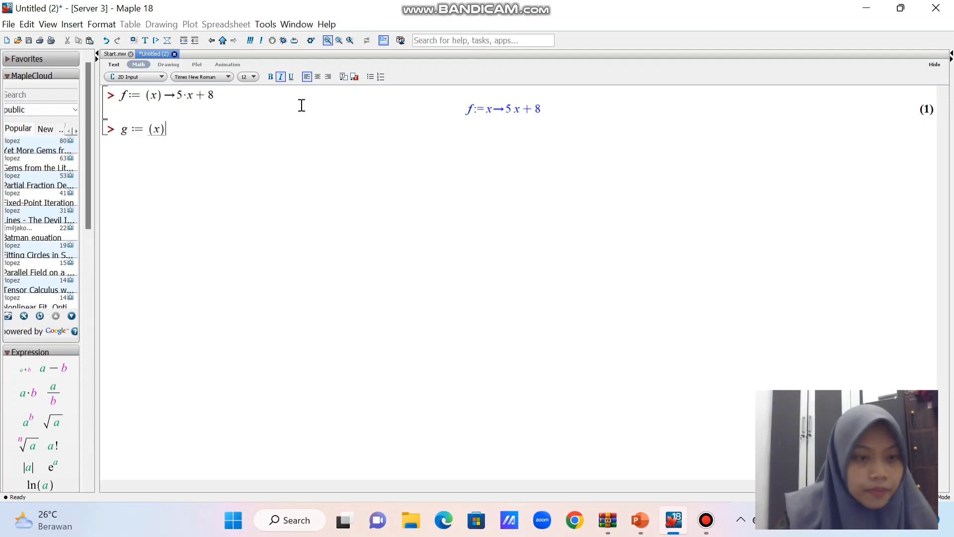
pyautogui.write('x')
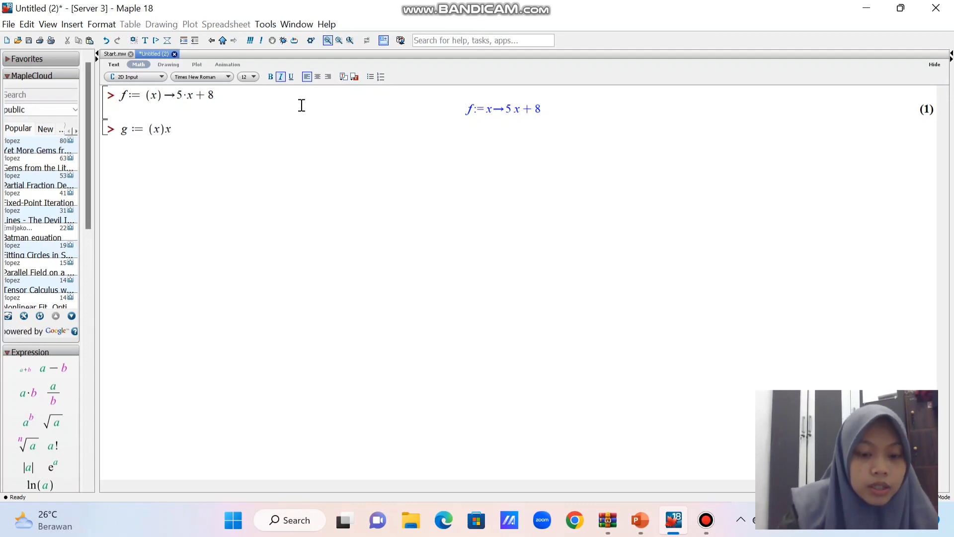
pyautogui.write('^2')
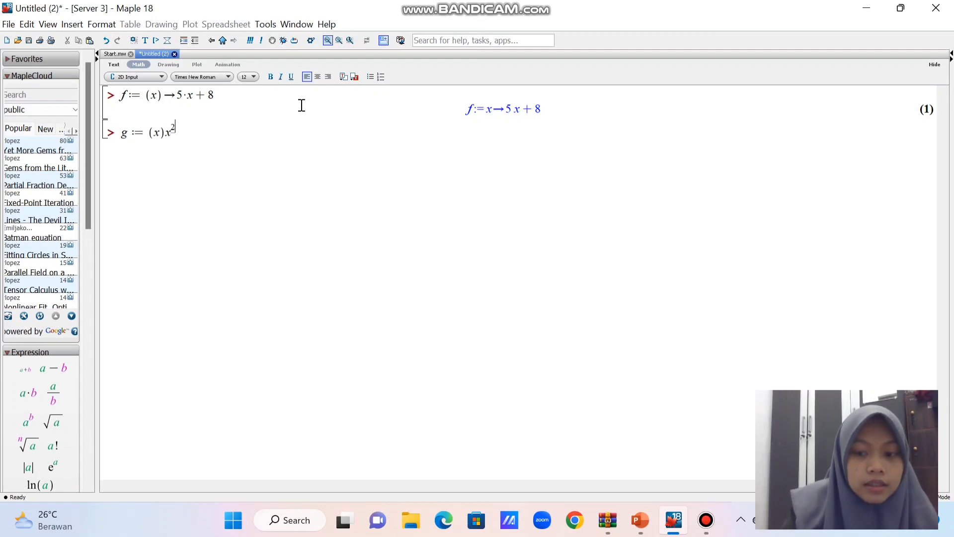
pyautogui.press('BackSpace')
pyautogui.press('BackSpace')
pyautogui.press('BackSpace')
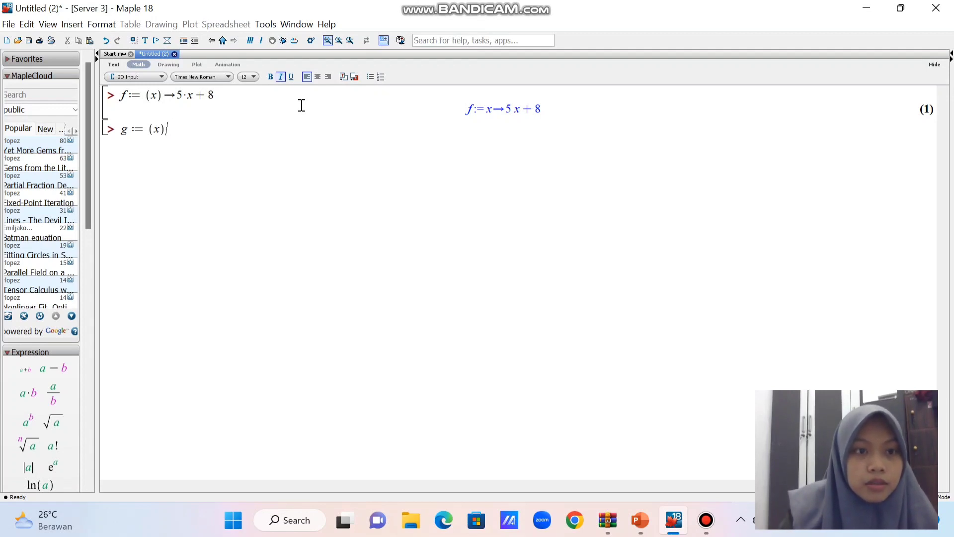
# - Complete the definition of g with the mapping -> x^2 - 1 and evaluate it
pyautogui.write('->')
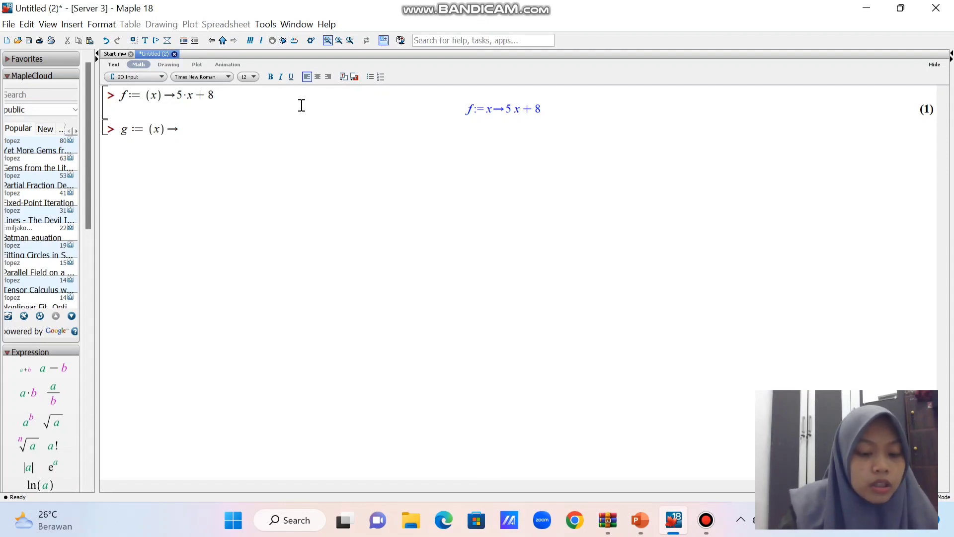
pyautogui.write('x^2')
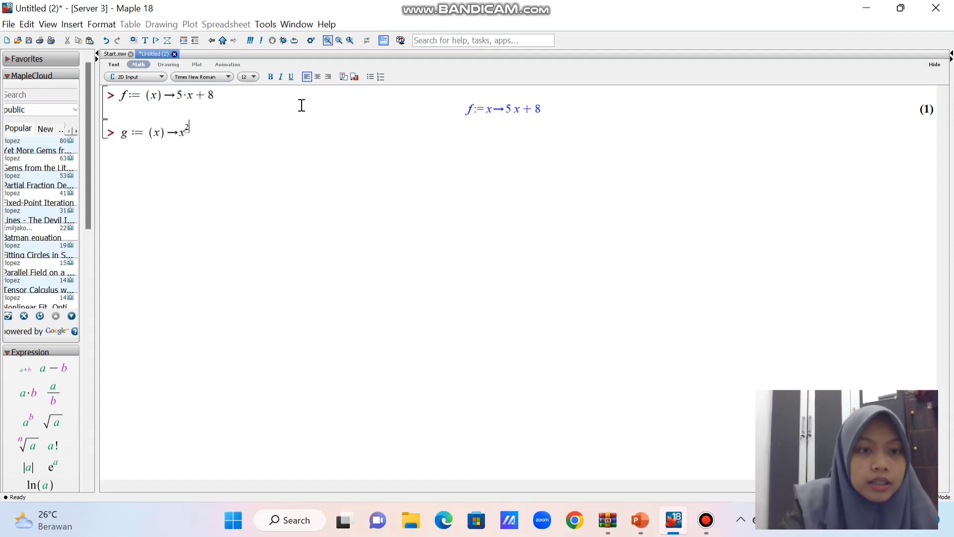
pyautogui.press('Right')
pyautogui.write('-1')
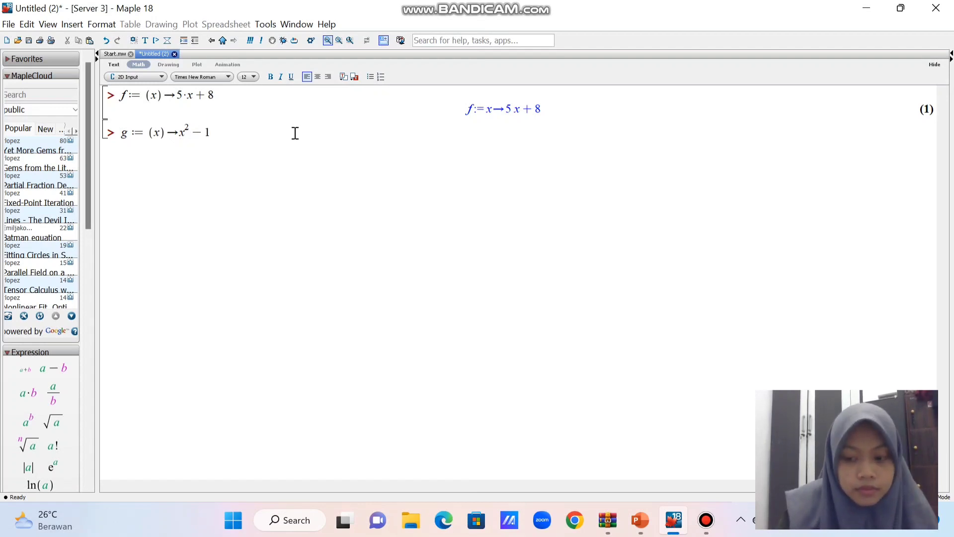
pyautogui.press('Return')
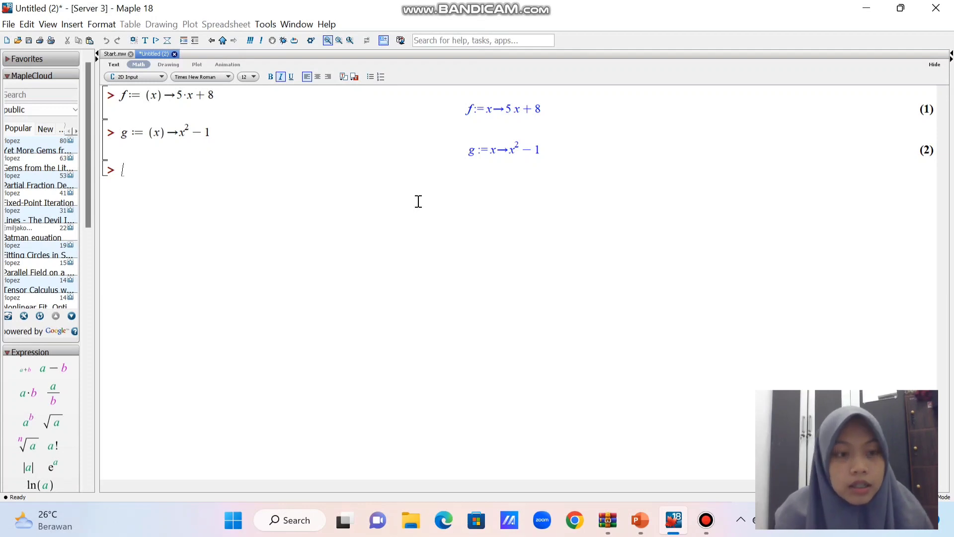
# - Compute the sum of the two functions by evaluating (f+g)(x)
pyautogui.write('(f+g')
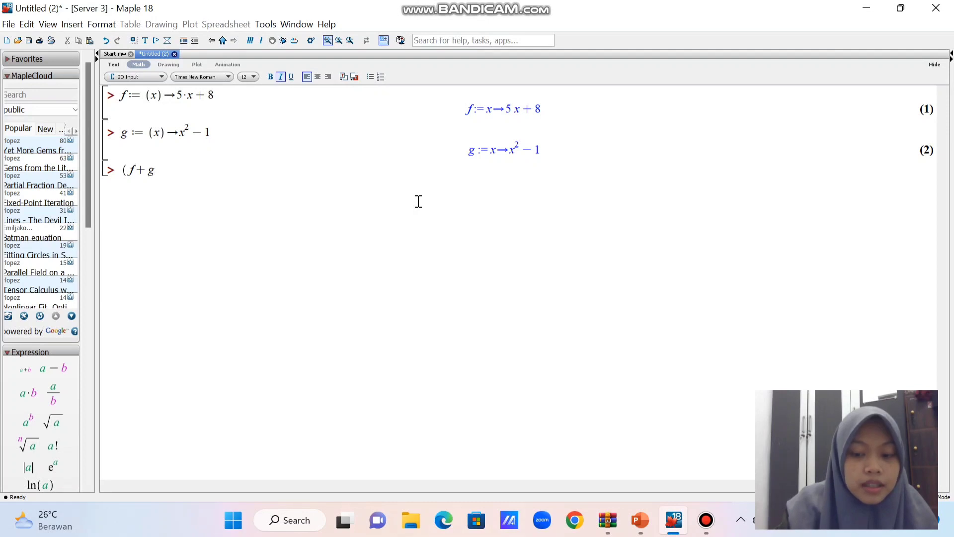
pyautogui.write(')(x)')
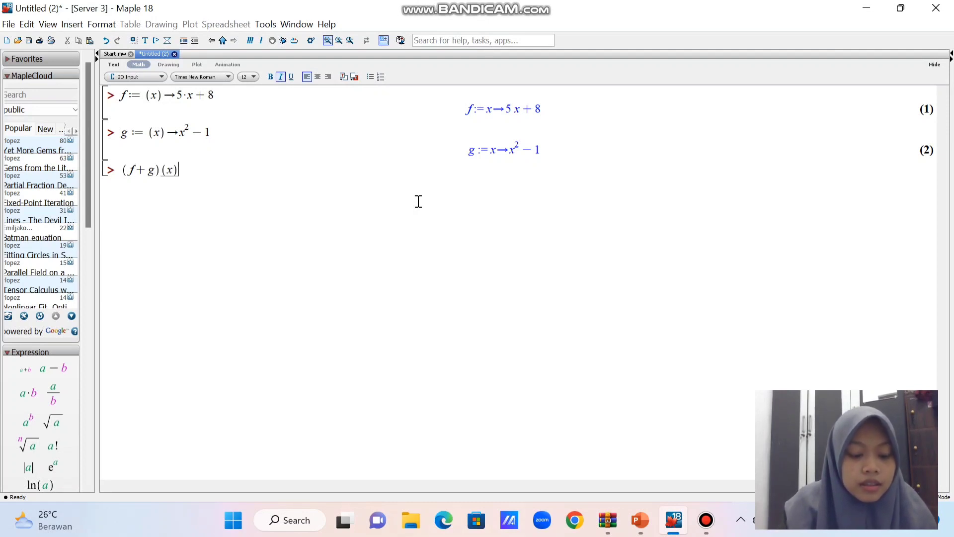
pyautogui.press('Return')
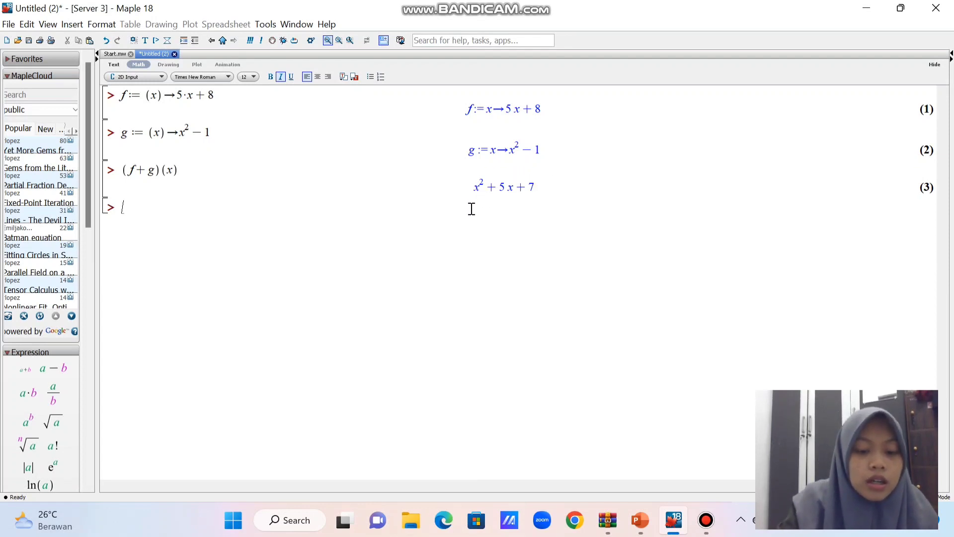
# - Compute the difference of the two functions by evaluating (f-g)(x)
pyautogui.write('(f')
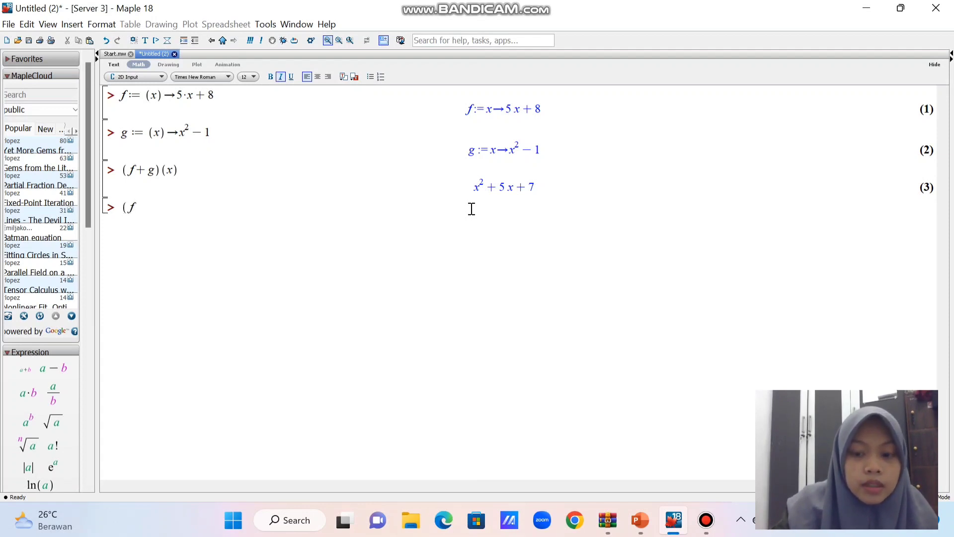
pyautogui.write('_-')
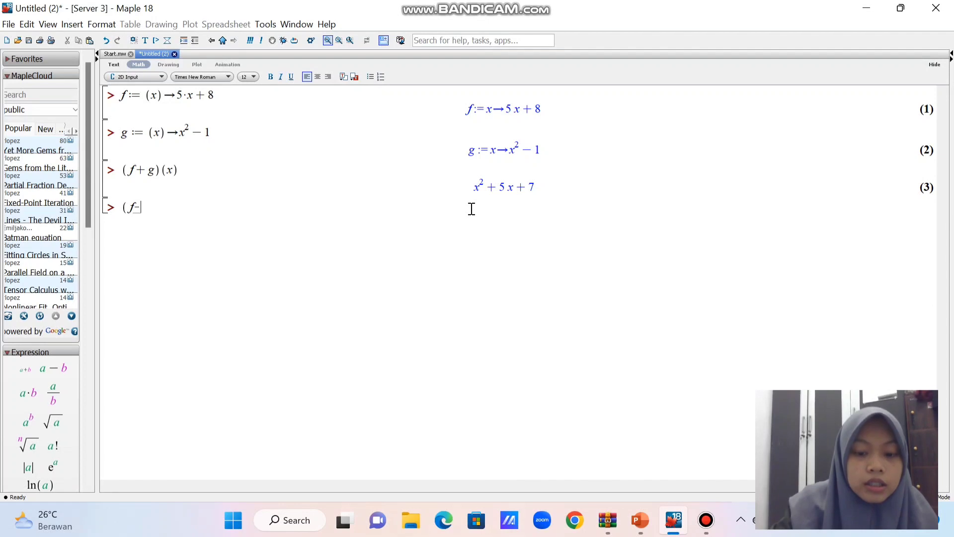
pyautogui.write('g)(')
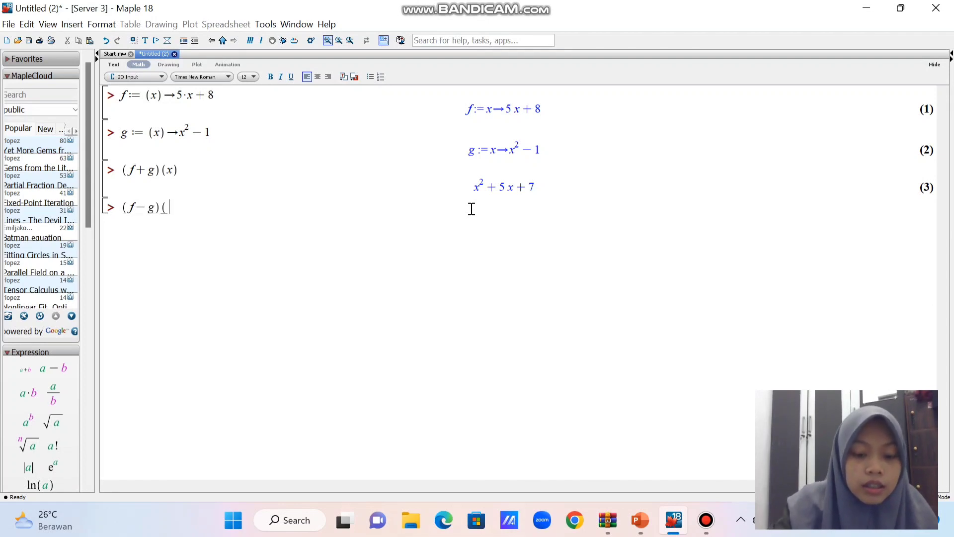
pyautogui.write('x)')
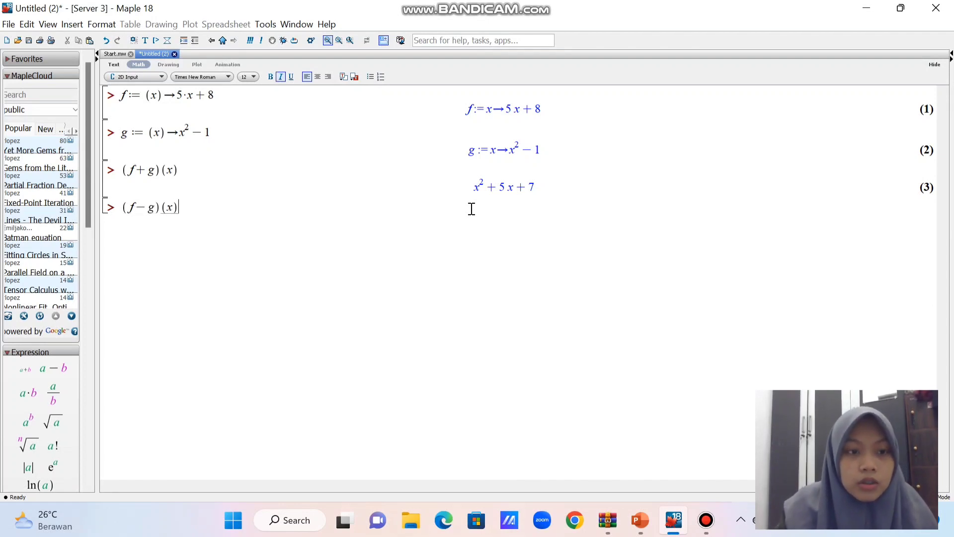
pyautogui.press('Return')
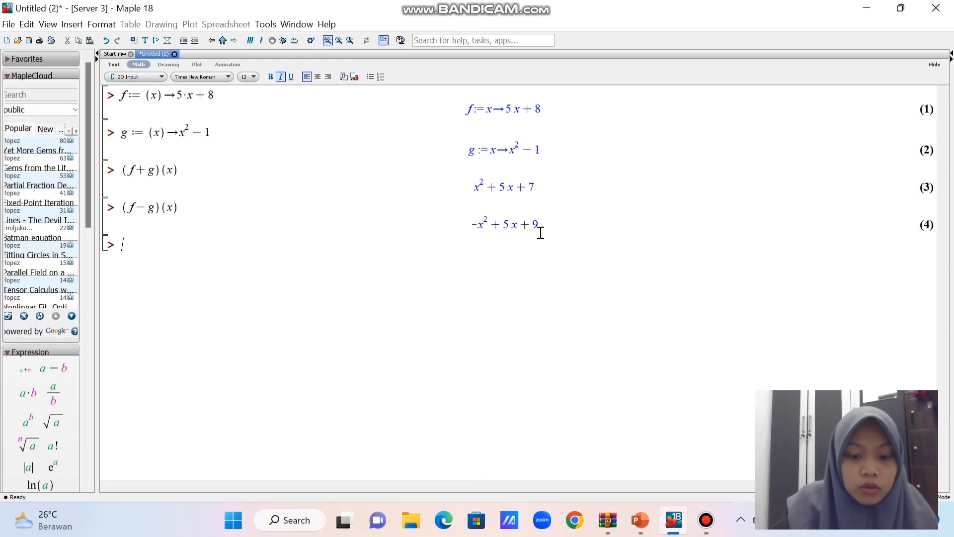
# - Compute the product of the two functions by evaluating (f*g)(x)
pyautogui.write('f')
pyautogui.press('BackSpace')
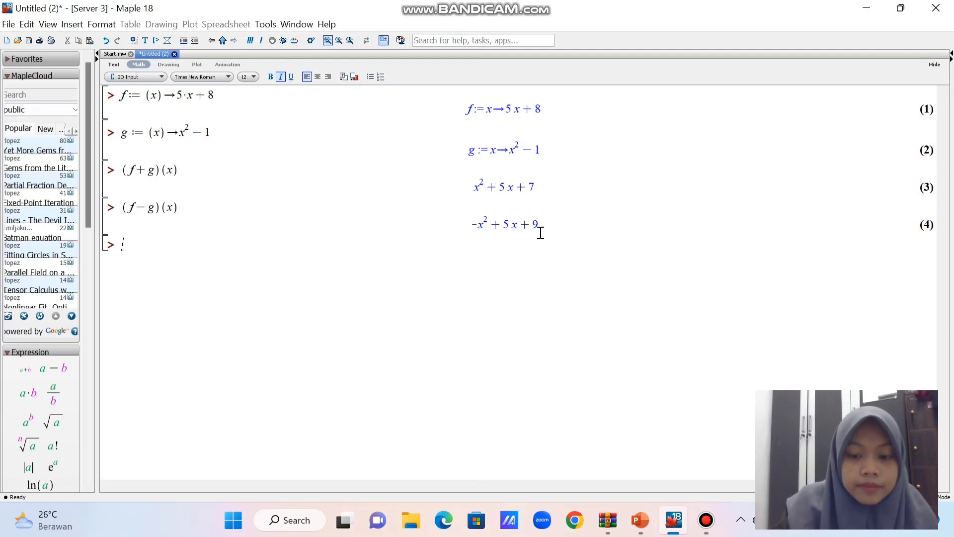
pyautogui.write('(f')
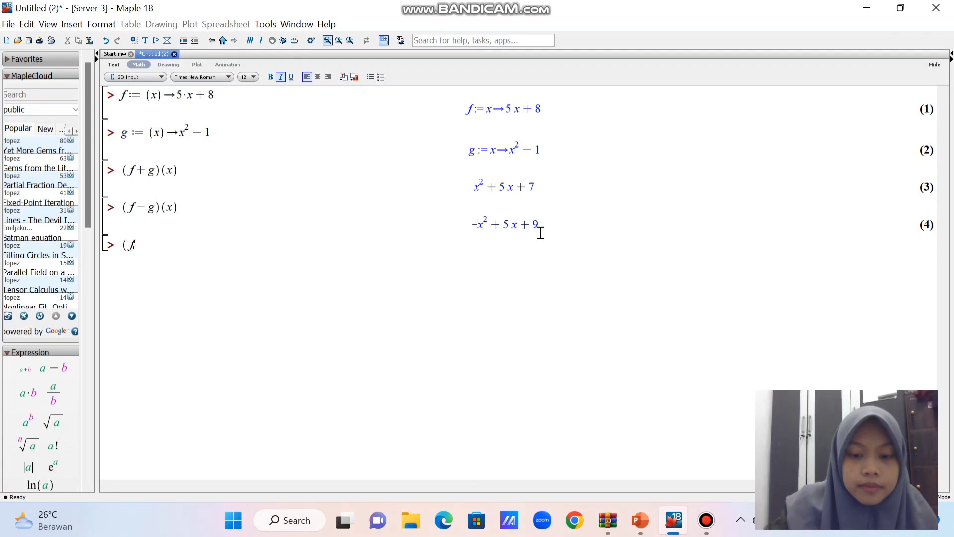
pyautogui.write('*g')
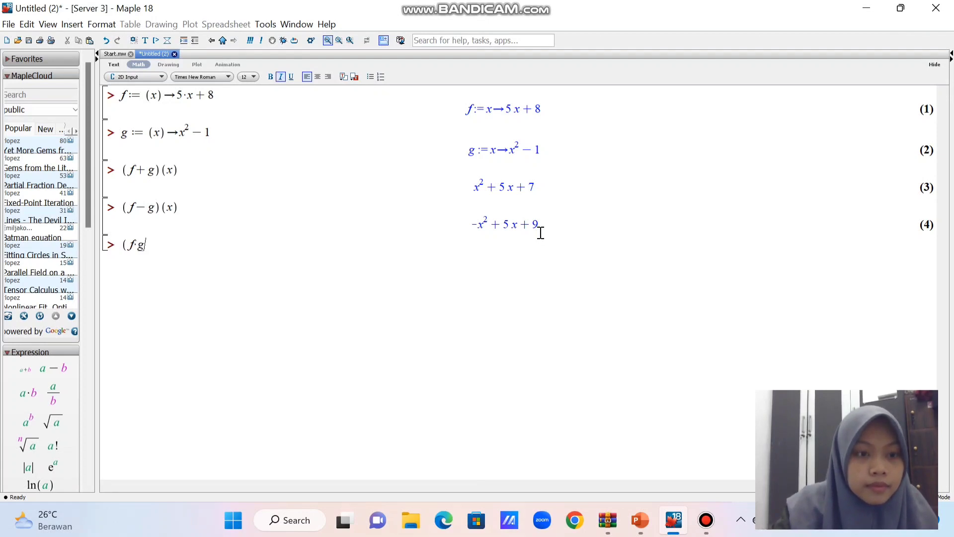
pyautogui.write(')(x)')
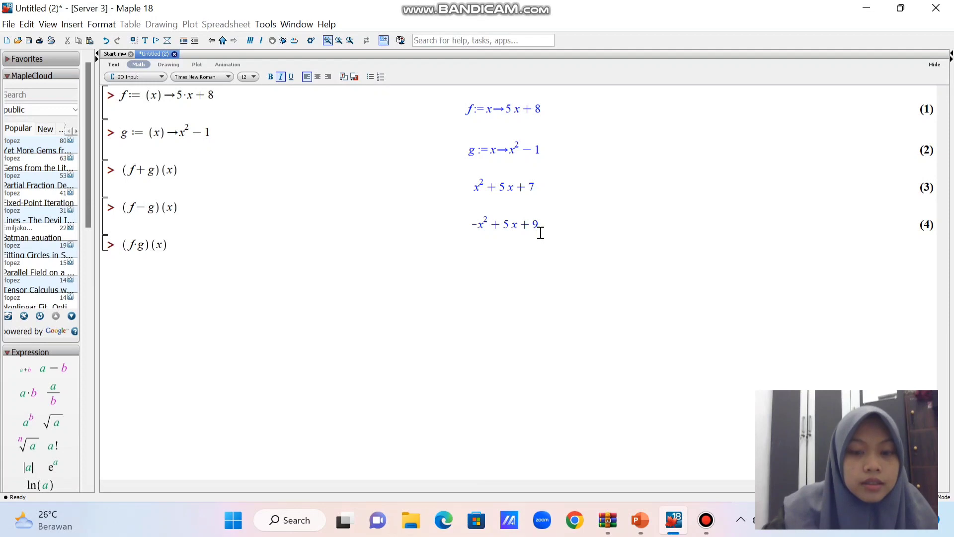
pyautogui.press('Return')
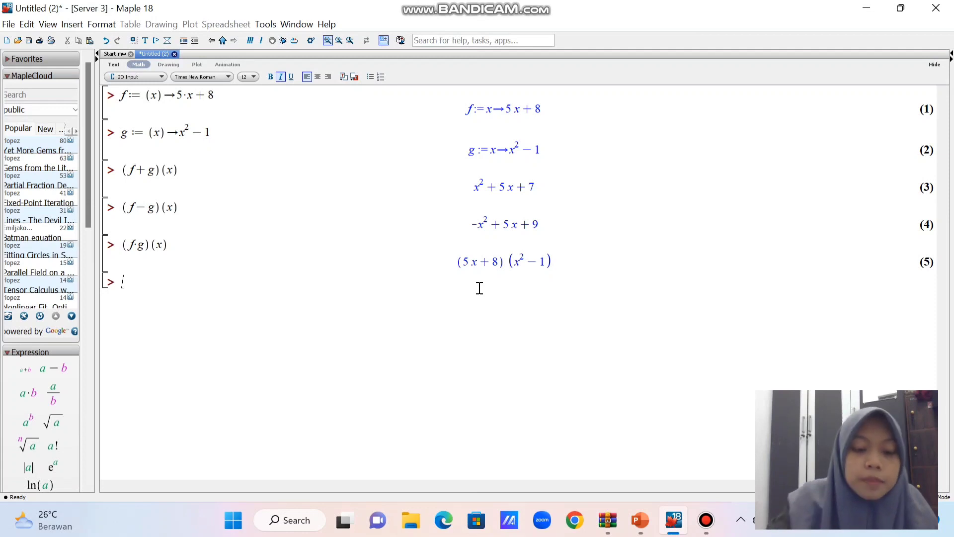
# - Expand the product from the previous output by evaluating expand(%)
pyautogui.write('expa')
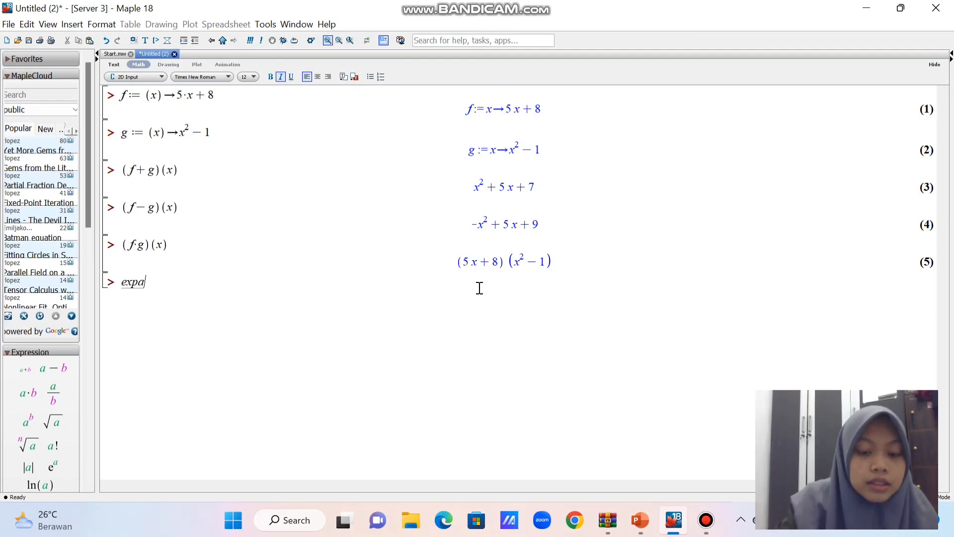
pyautogui.write('nd')
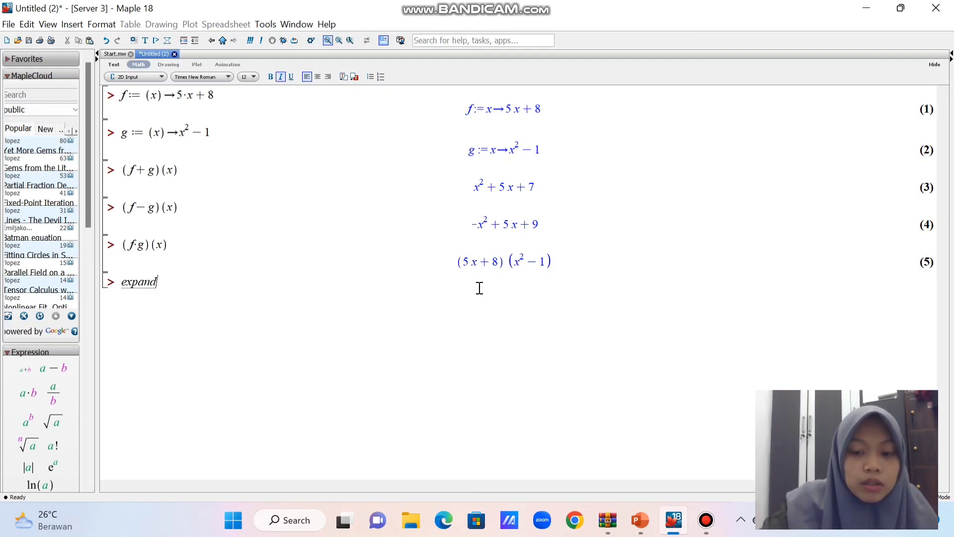
pyautogui.write('(')
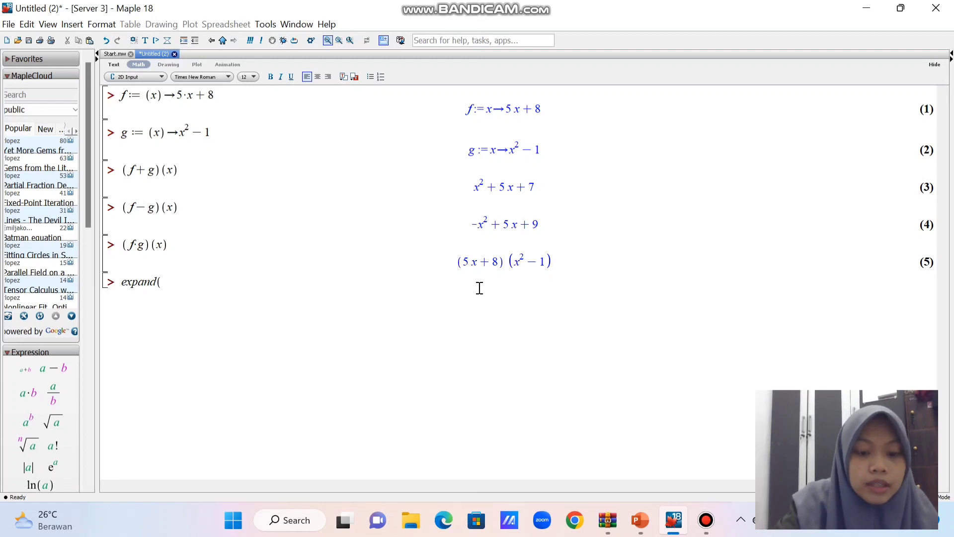
pyautogui.write('%)')
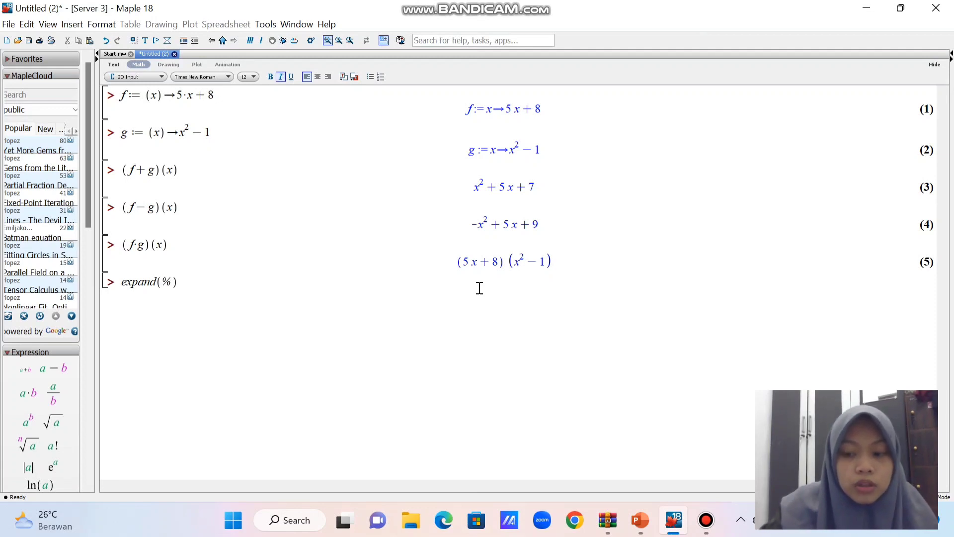
pyautogui.press('Return')
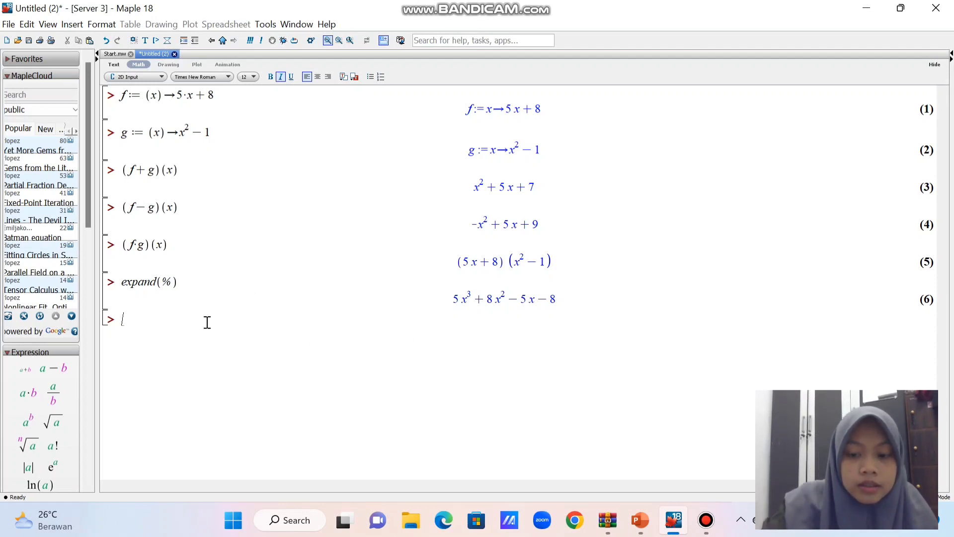
# - Compute the quotient of the two functions by evaluating (f/g)(x), with f over g as a fraction
pyautogui.write('(f')
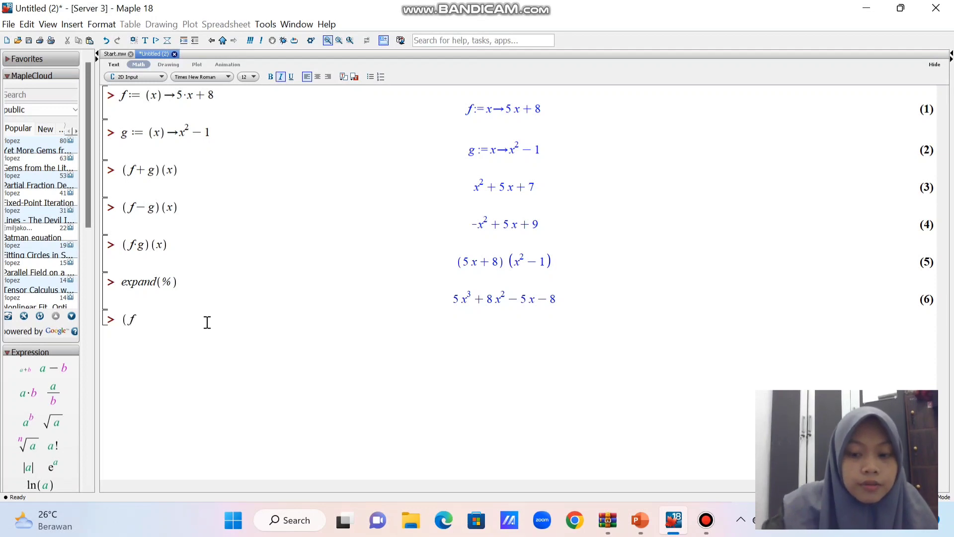
pyautogui.write('/')
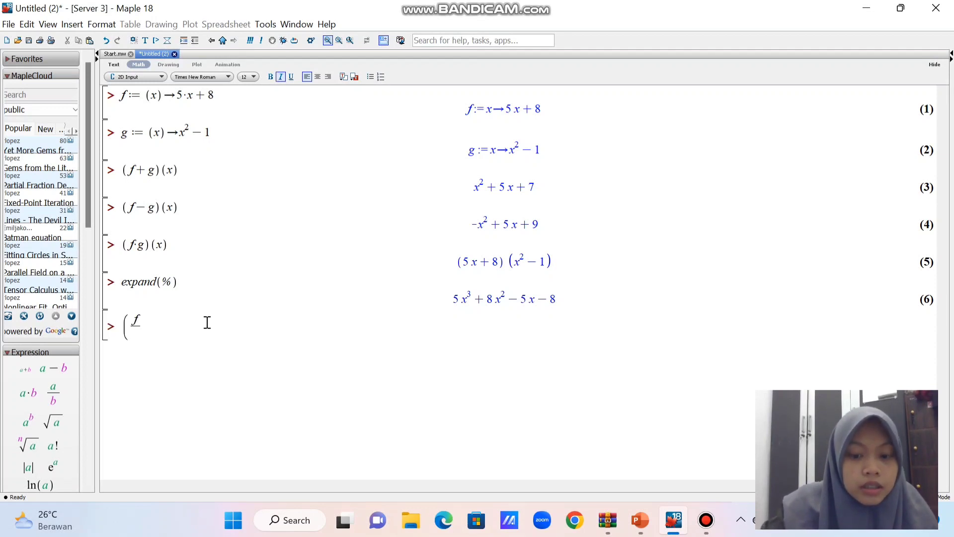
pyautogui.write('g')
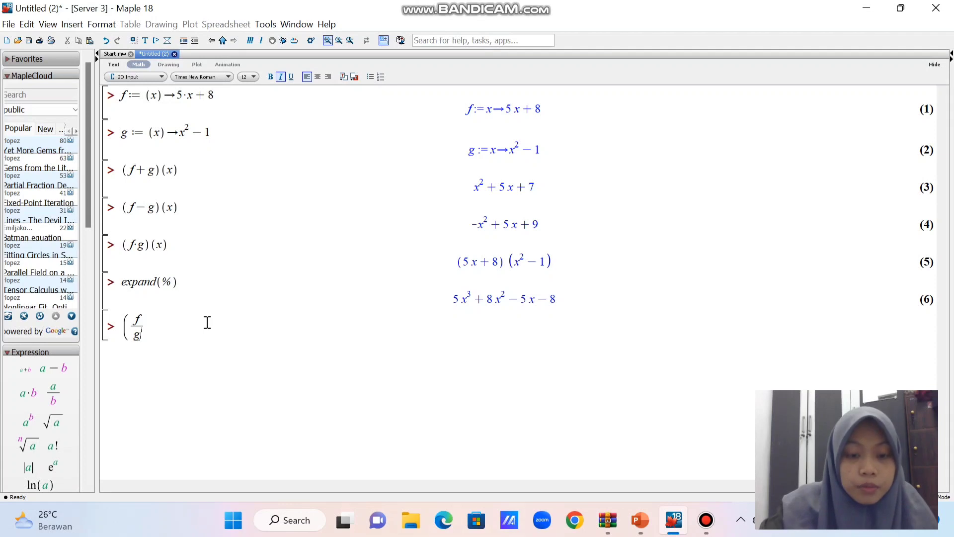
pyautogui.press('Right')
pyautogui.write(')(')
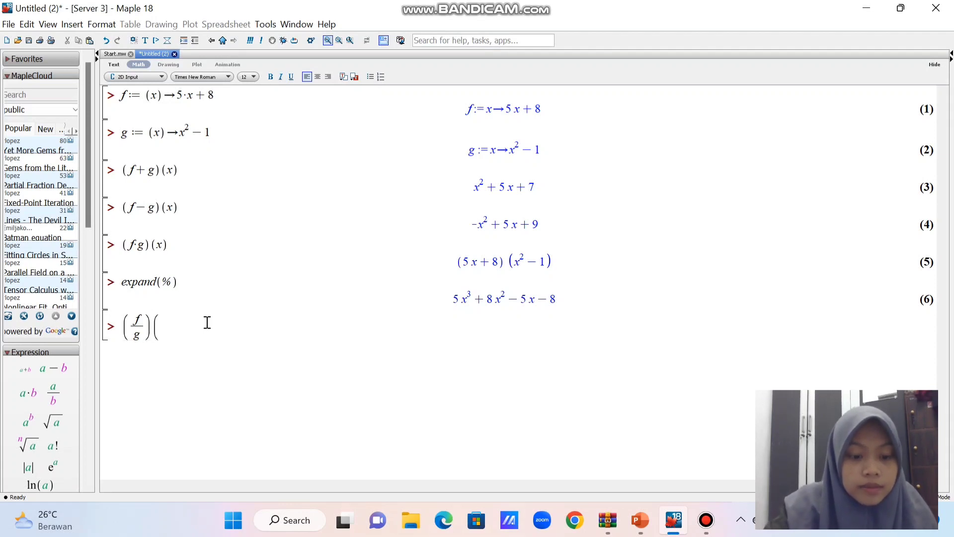
pyautogui.write('x)')
pyautogui.press('Return')
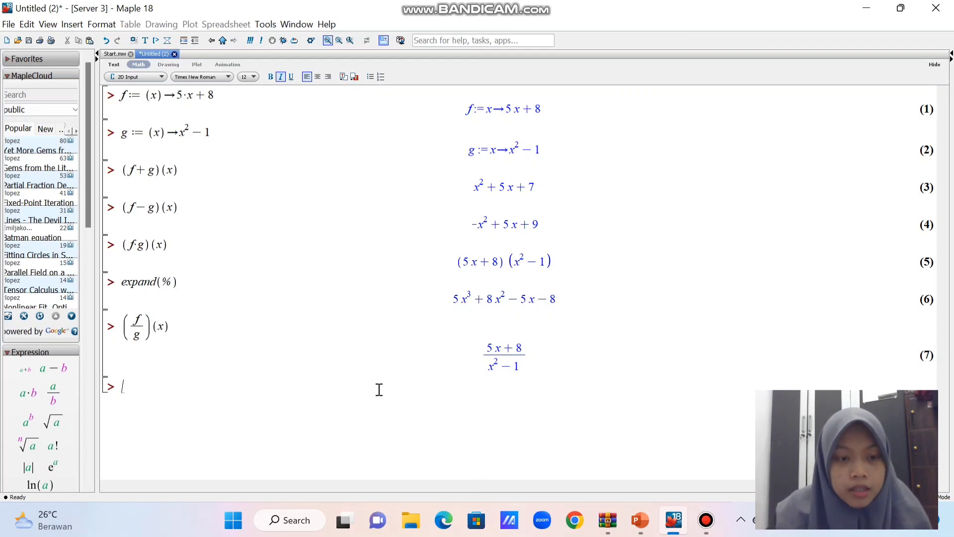
# - Redefine the function f with the arrow definition f := (x) -> -x+8 and execute it
pyautogui.write('f')
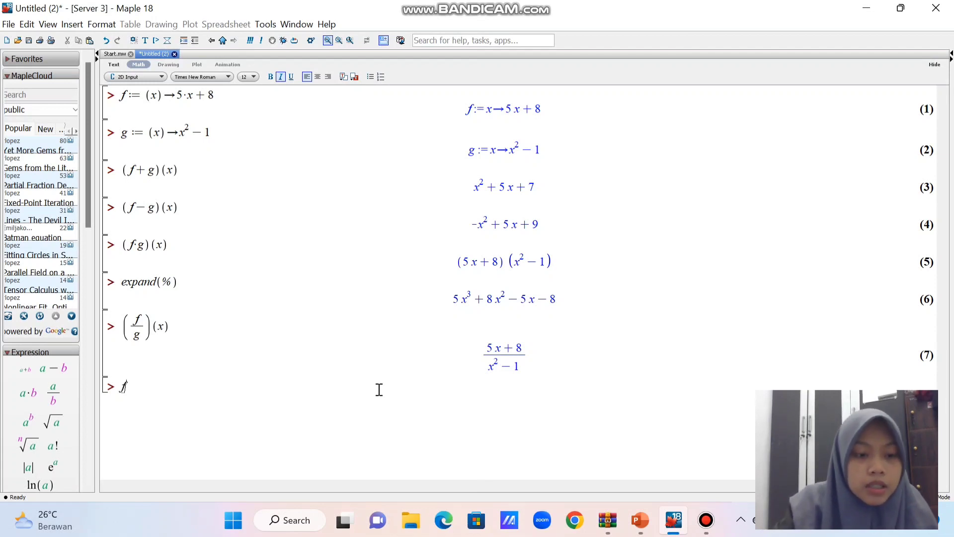
pyautogui.write(':=')
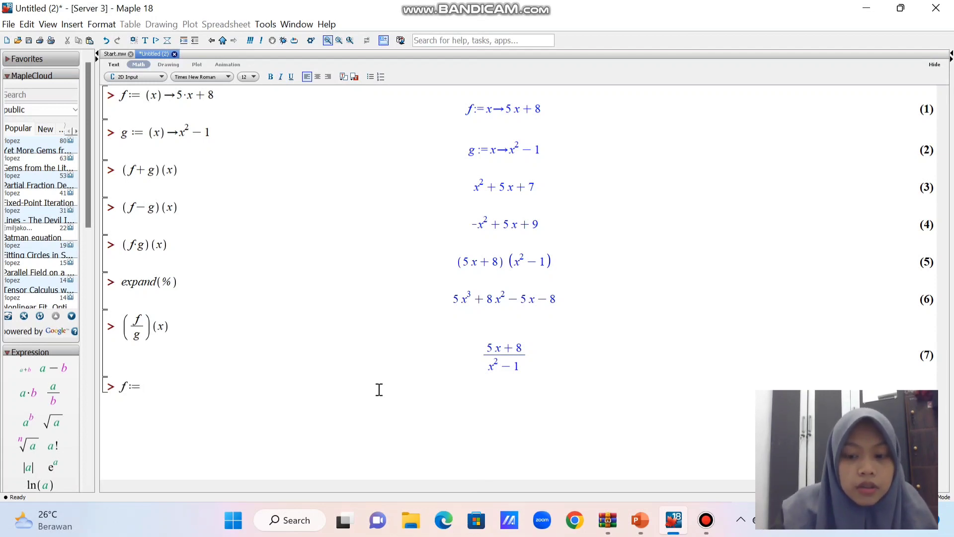
pyautogui.write('(x)')
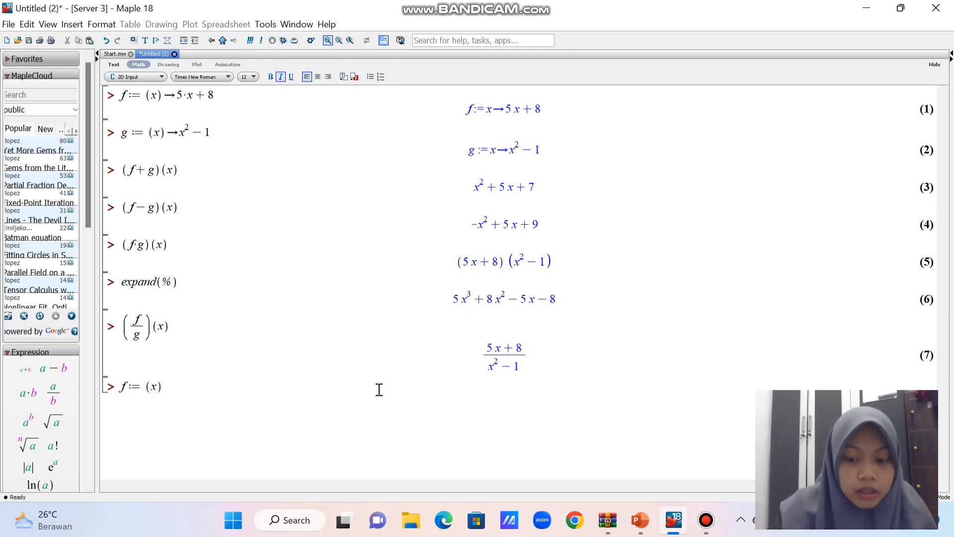
pyautogui.write('-')
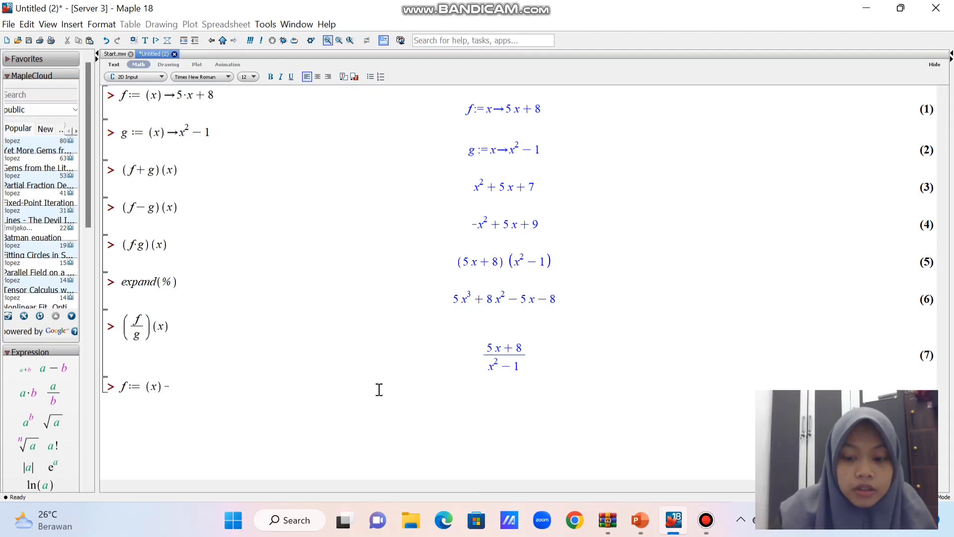
pyautogui.write('>')
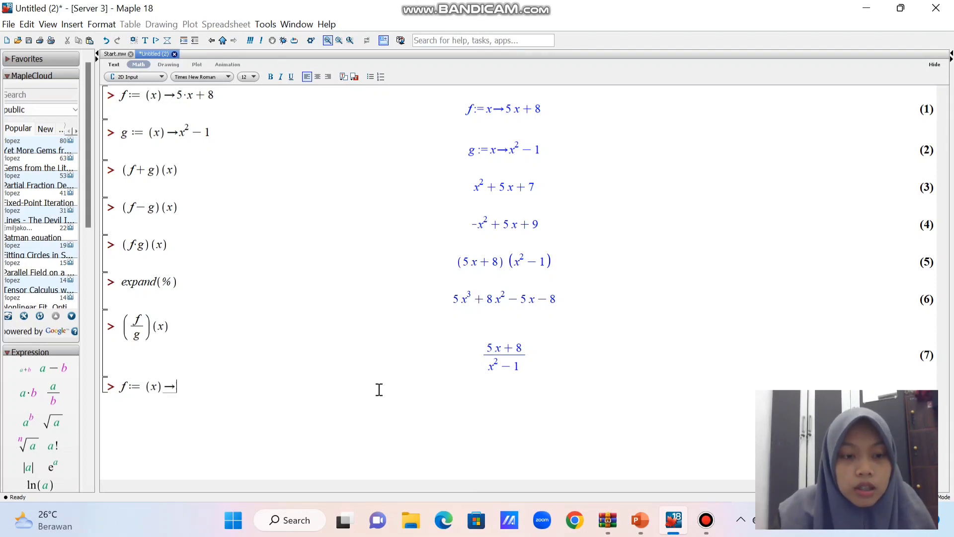
pyautogui.write('-x')
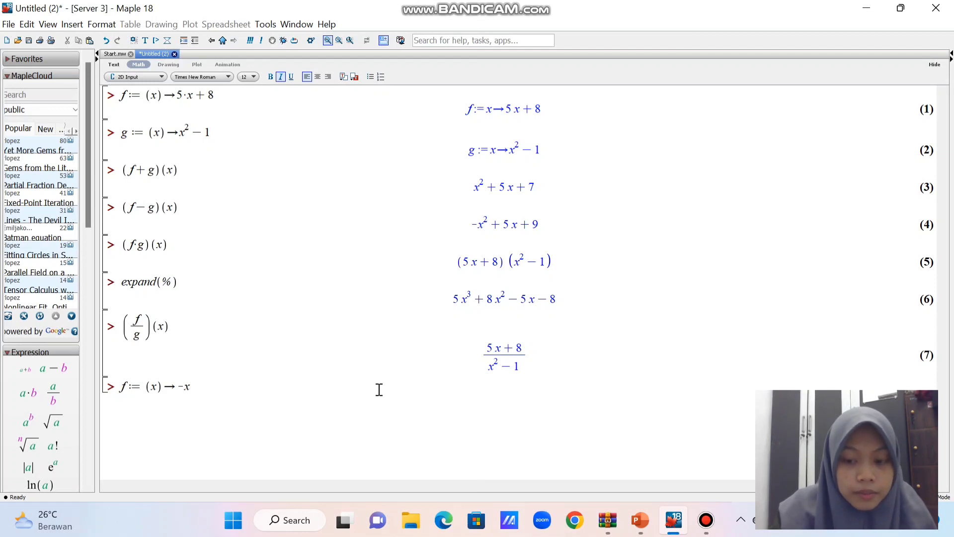
pyautogui.write('+8')
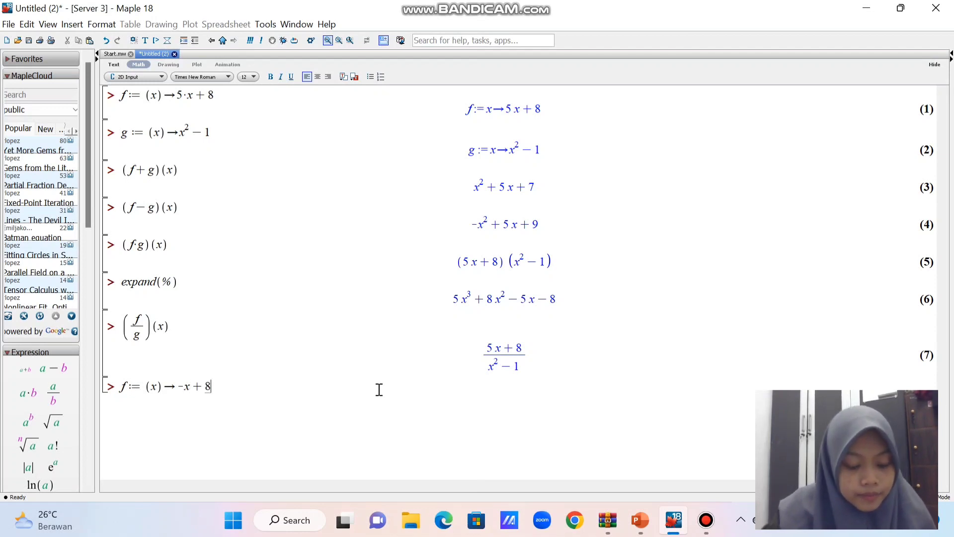
pyautogui.press('Return')
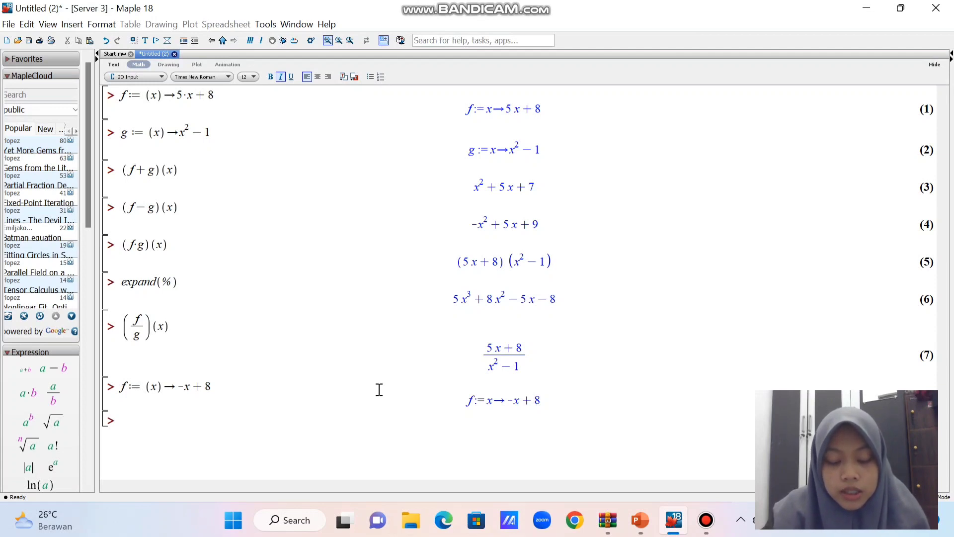
# - Redefine the function g with the arrow definition g := (x) -> -x^3-2*x^2+9 and execute it
pyautogui.write('g:=')
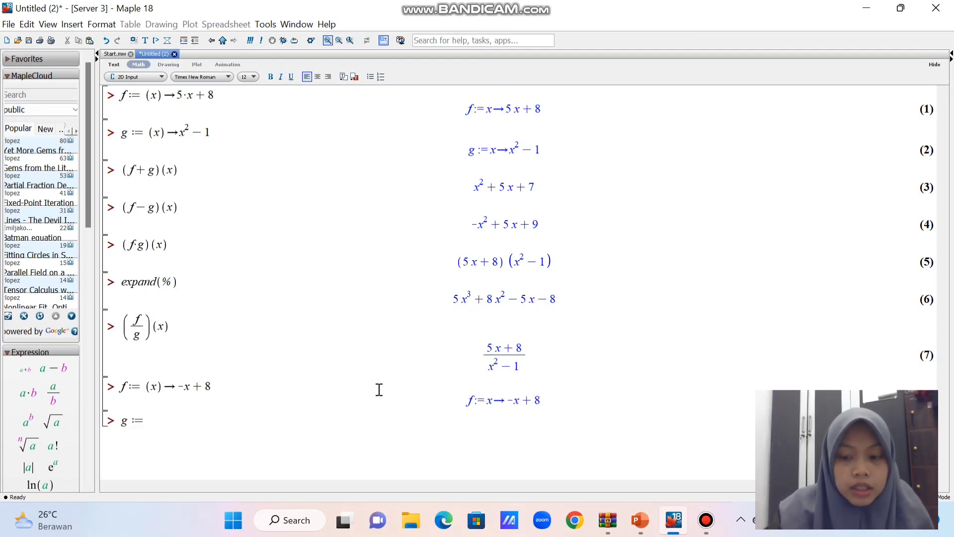
pyautogui.write('(x')
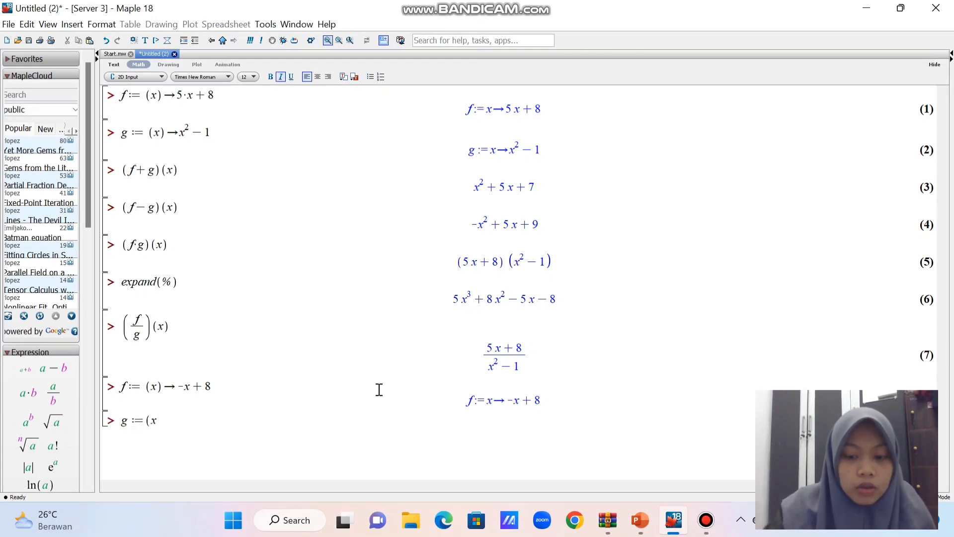
pyautogui.write(')->')
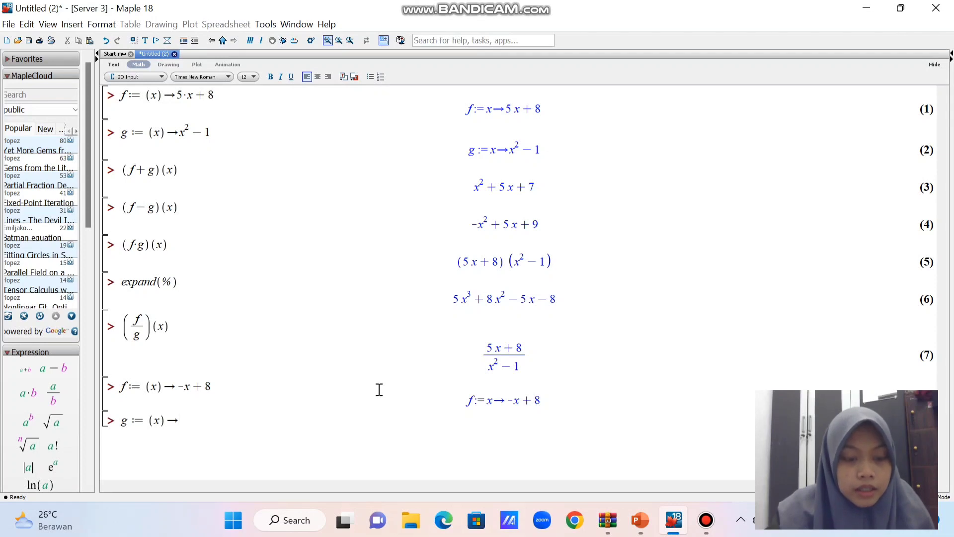
pyautogui.write('-')
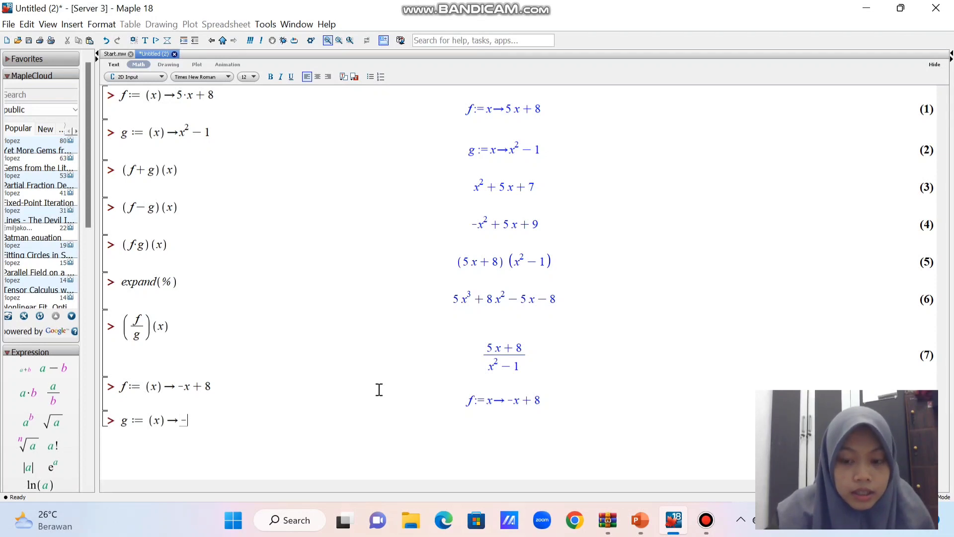
pyautogui.write('x')
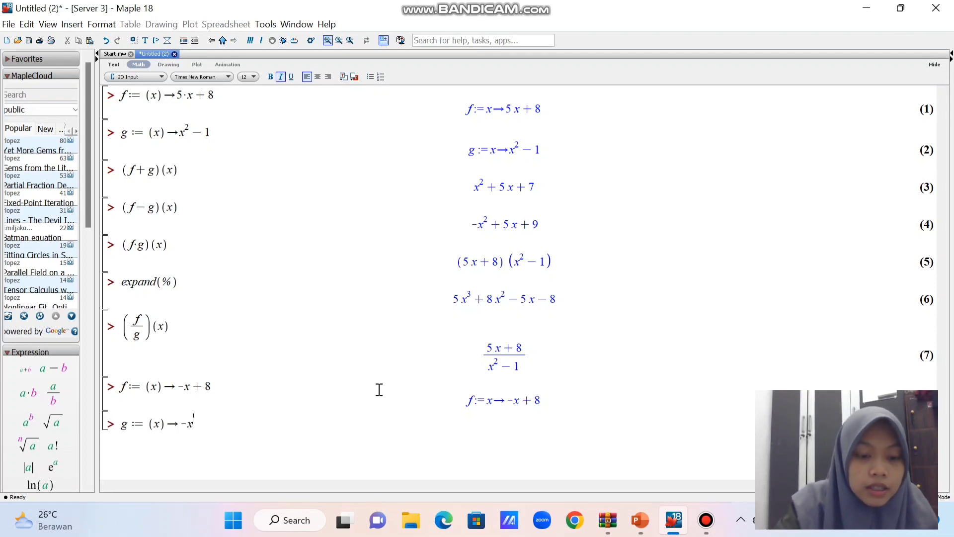
pyautogui.write('^3')
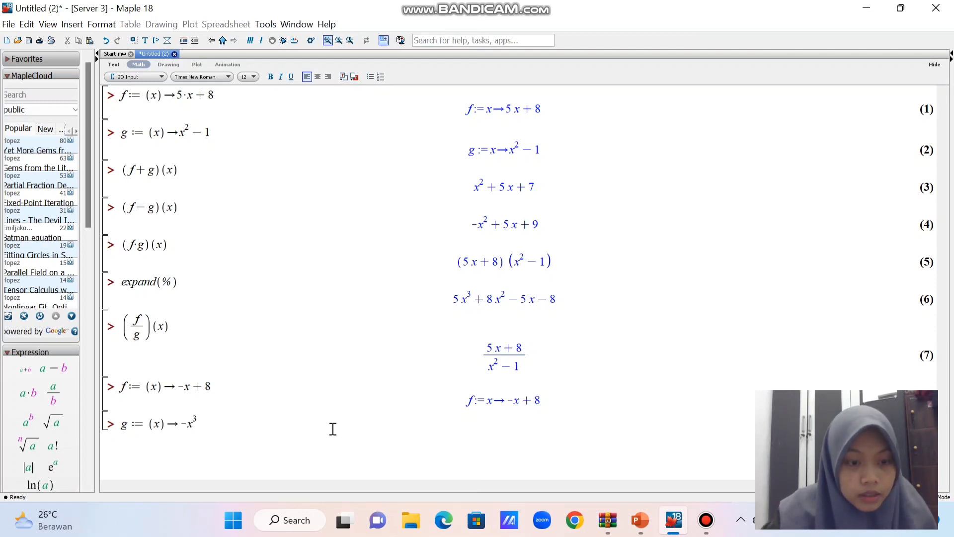
pyautogui.press('Right')
pyautogui.write('-')
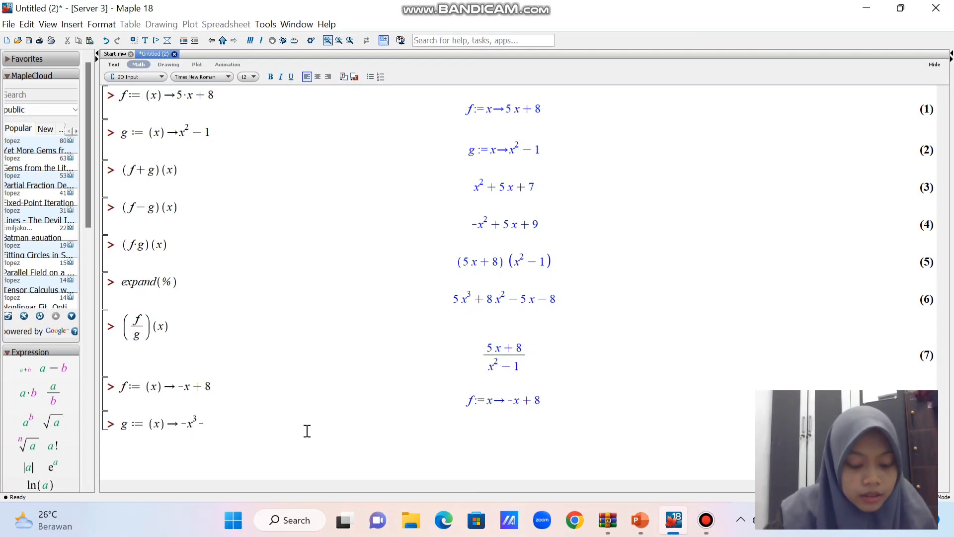
pyautogui.write('2')
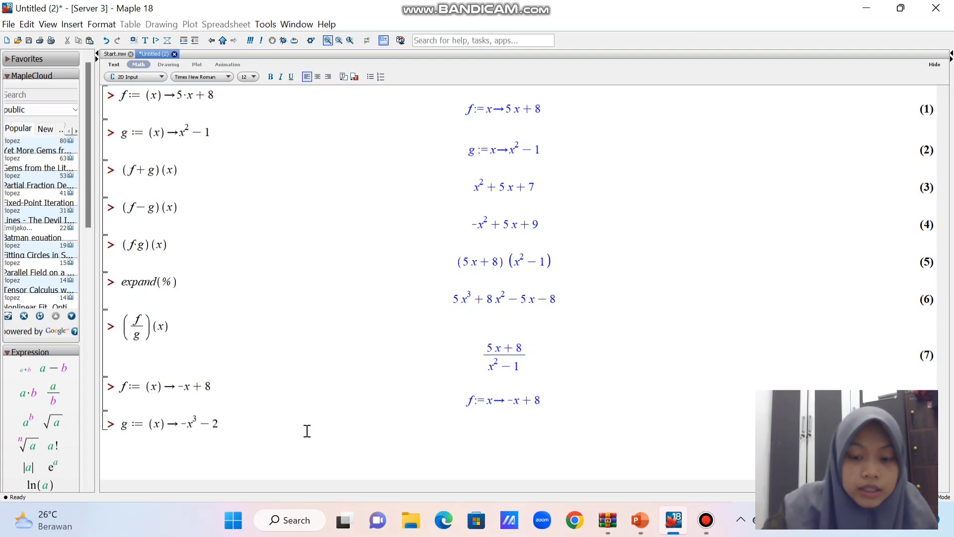
pyautogui.write('*')
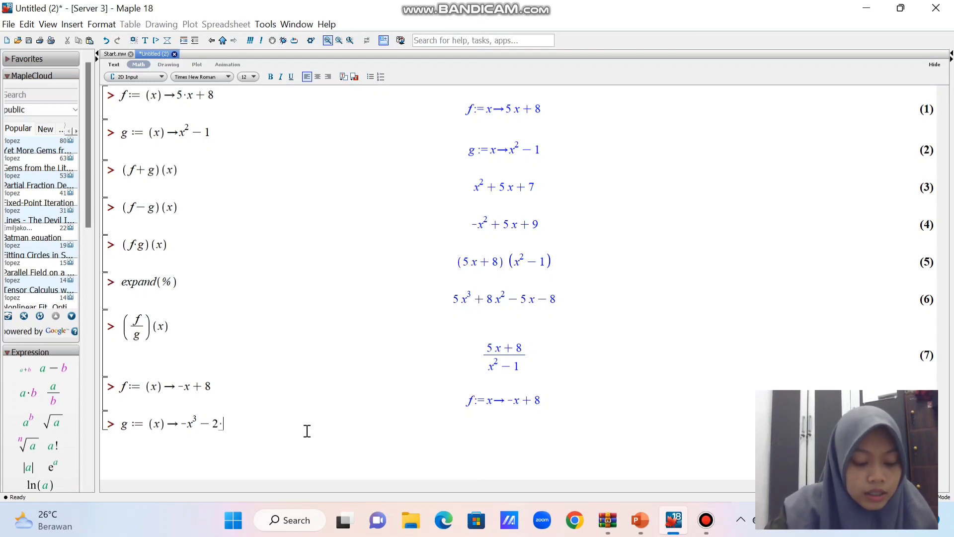
pyautogui.write('x')
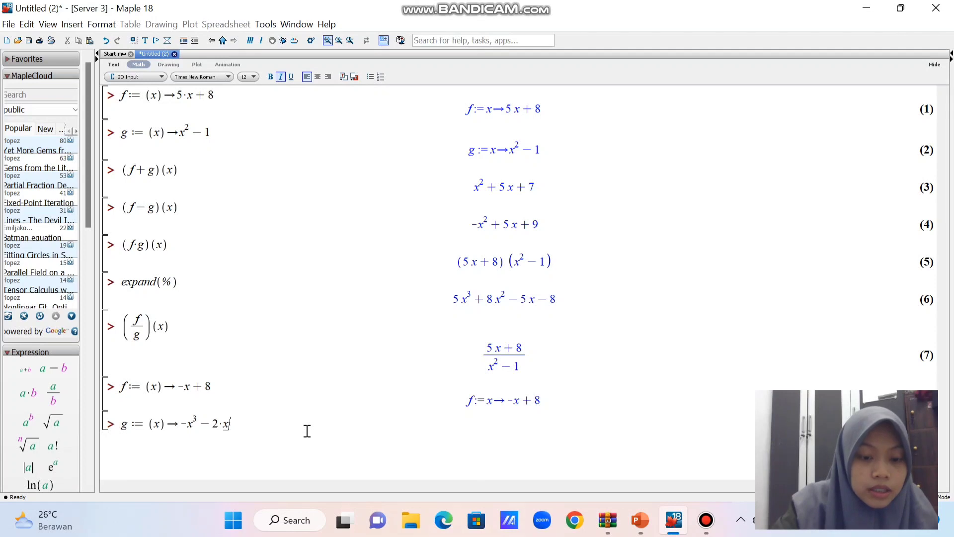
pyautogui.write('2')
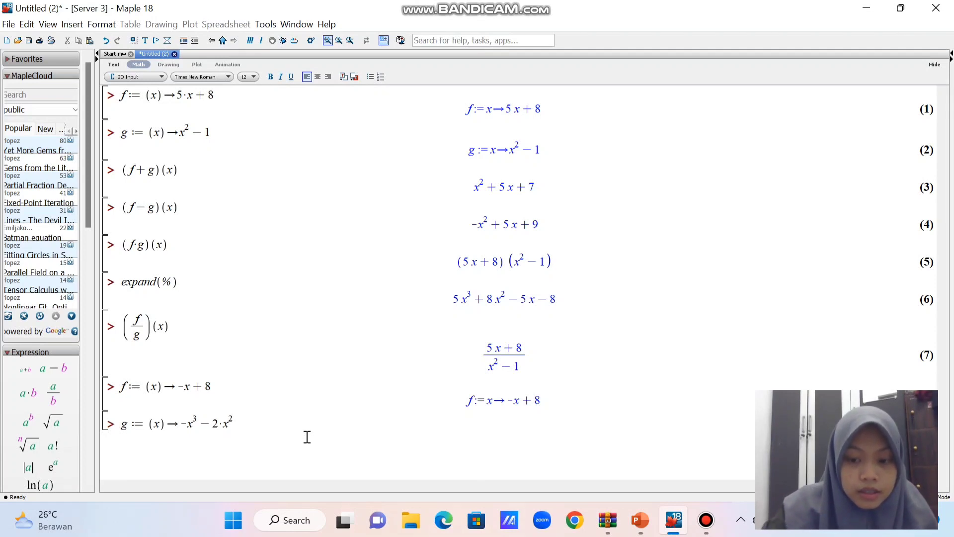
pyautogui.press('Right')
pyautogui.write('+9')
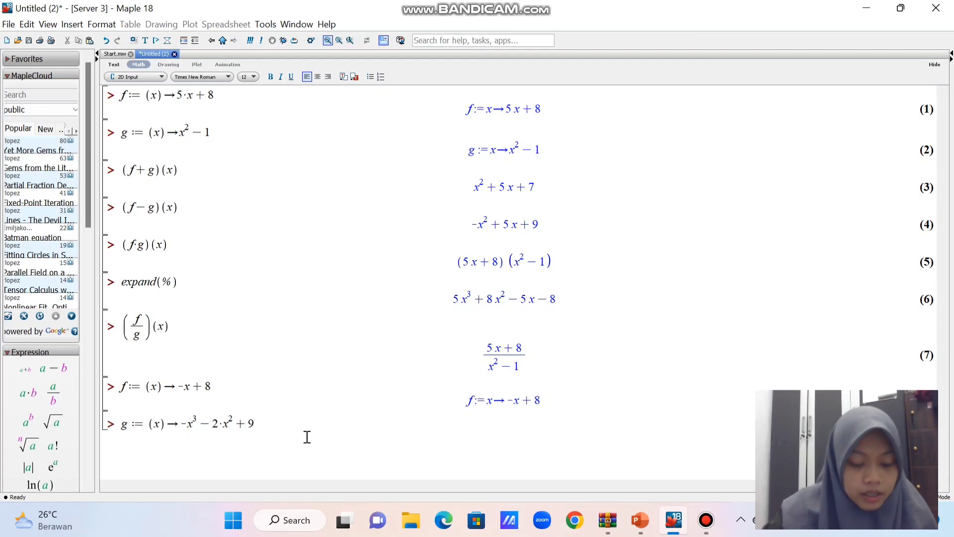
pyautogui.press('Return')
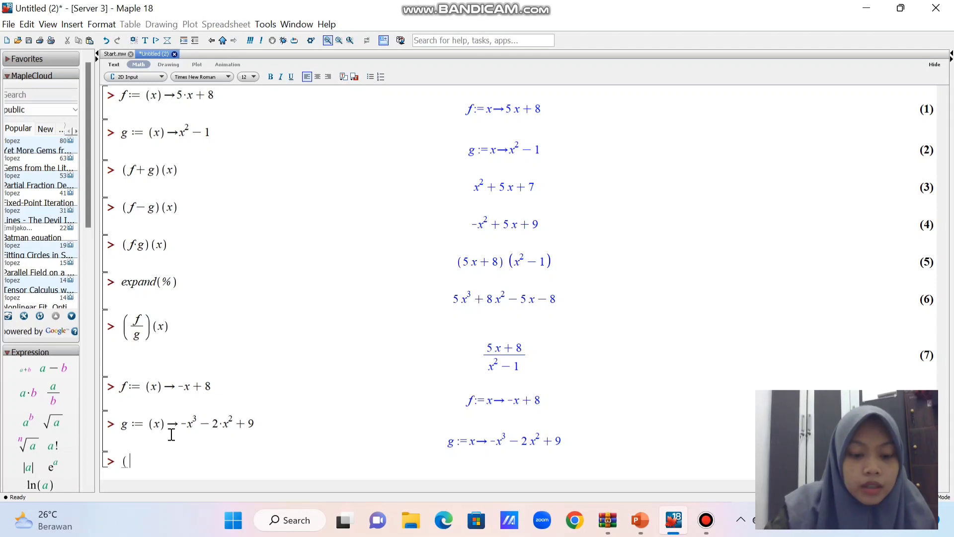
# - Compute the difference of the redefined functions by evaluating (f-g)(x)
pyautogui.write('(f-')
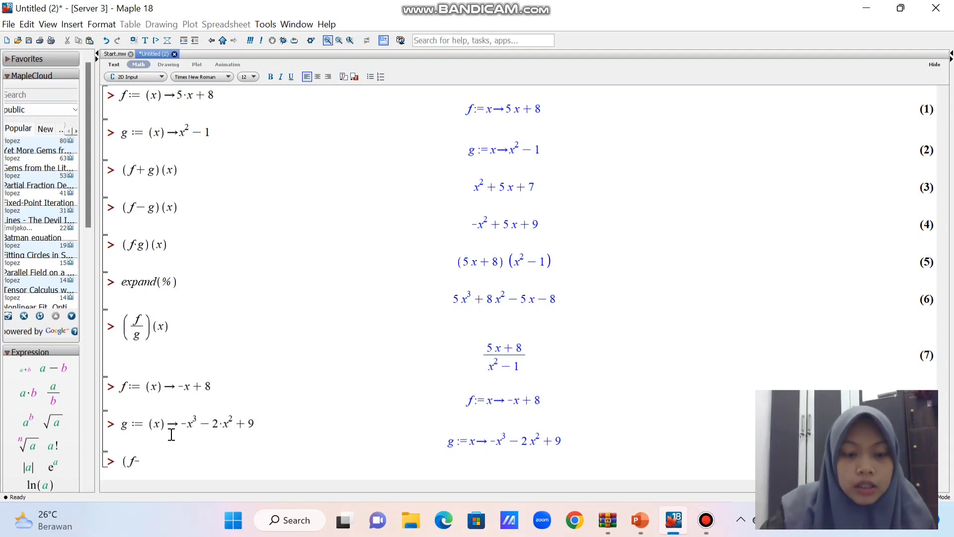
pyautogui.write('g)(x)')
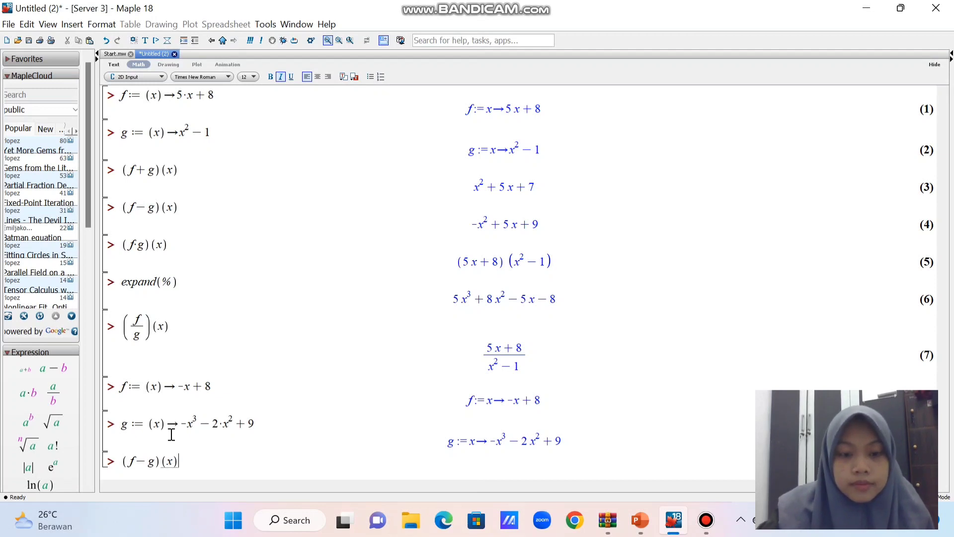
pyautogui.press('Return')
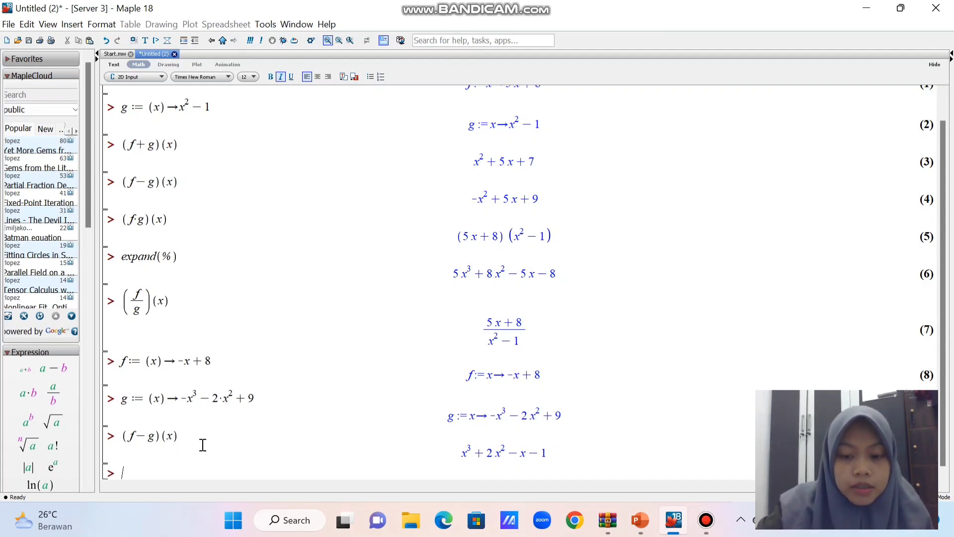
# - Calculate the difference of the two functions at x = 2.6 by evaluating (f-g)(2.6)
pyautogui.write('(f-')
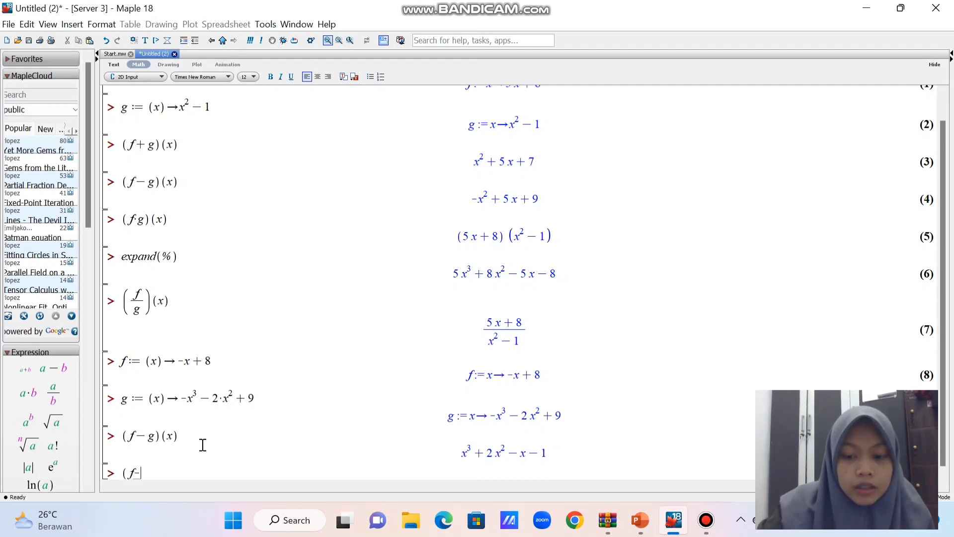
pyautogui.write('g)')
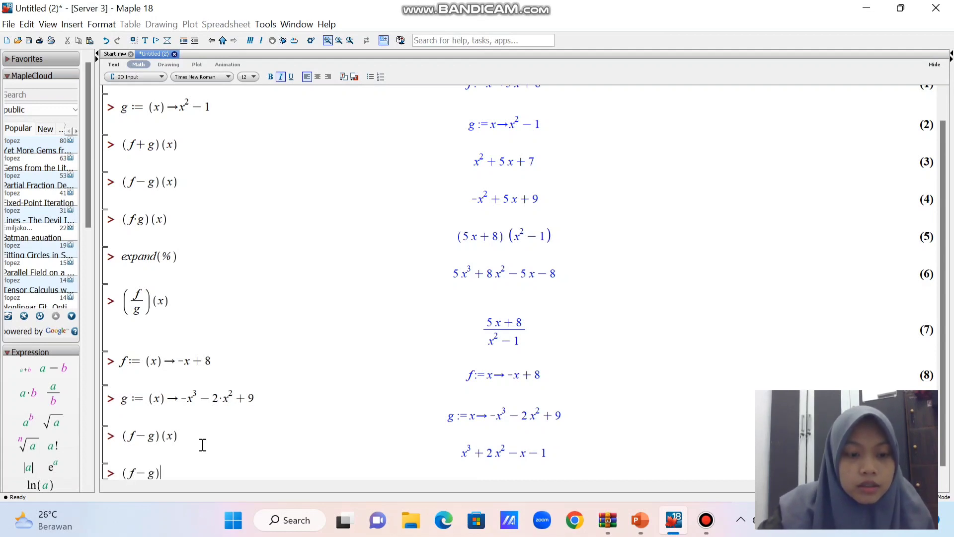
pyautogui.write('(')
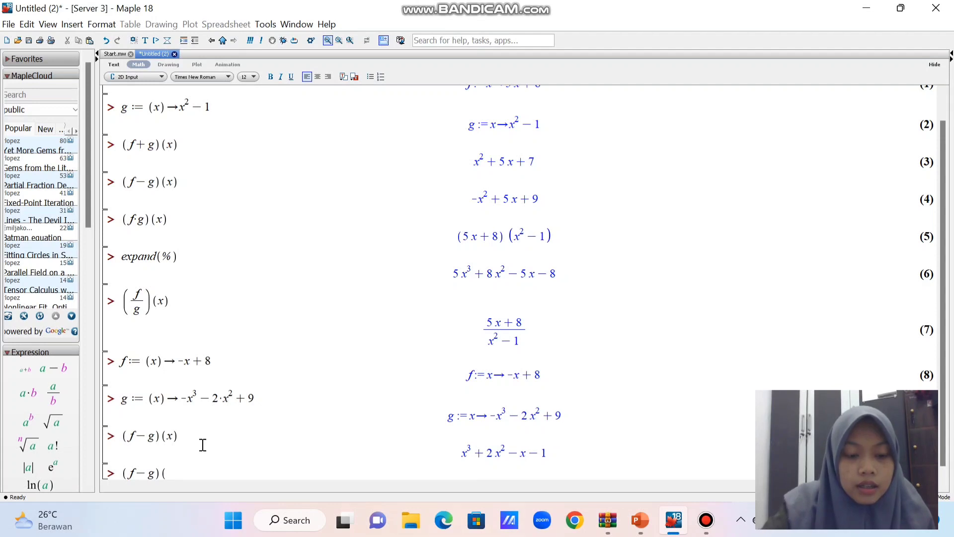
pyautogui.write('2.6')
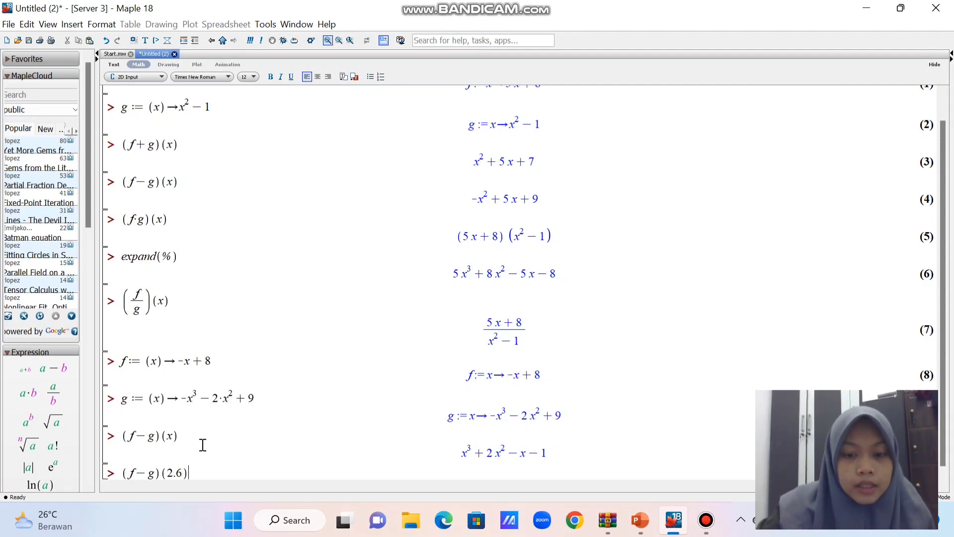
pyautogui.press('Return')
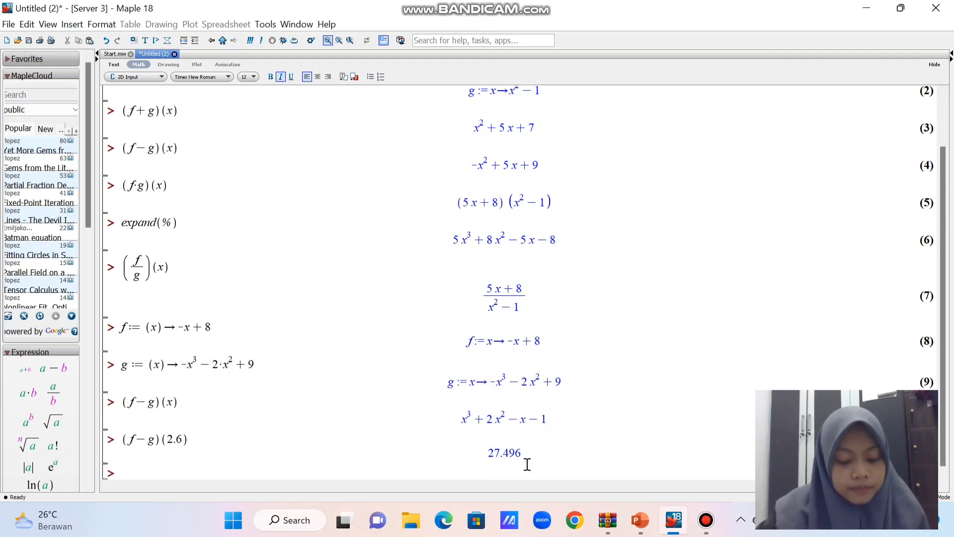
# - Switch to the PowerPoint slide show and view the slide on function composition
pyautogui.hotkey('alt', 'Tab')
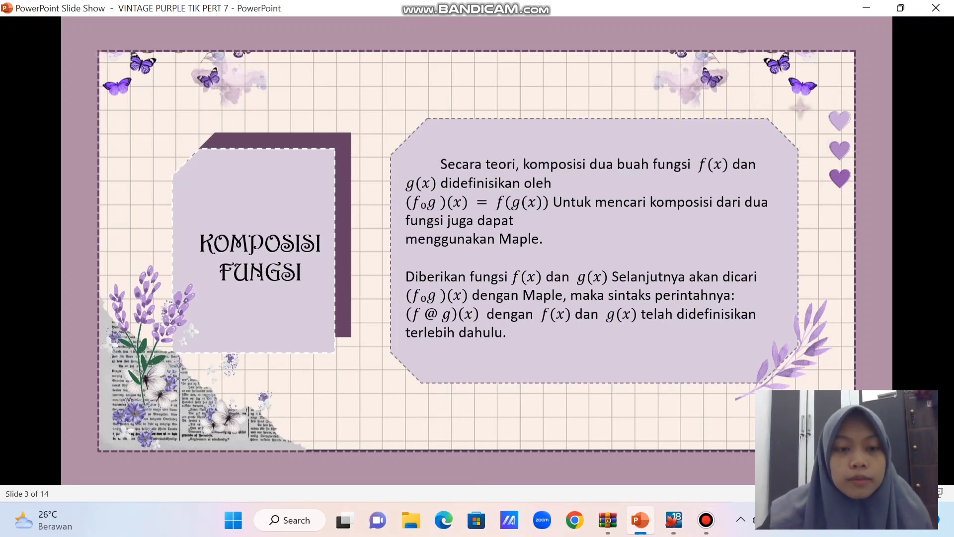
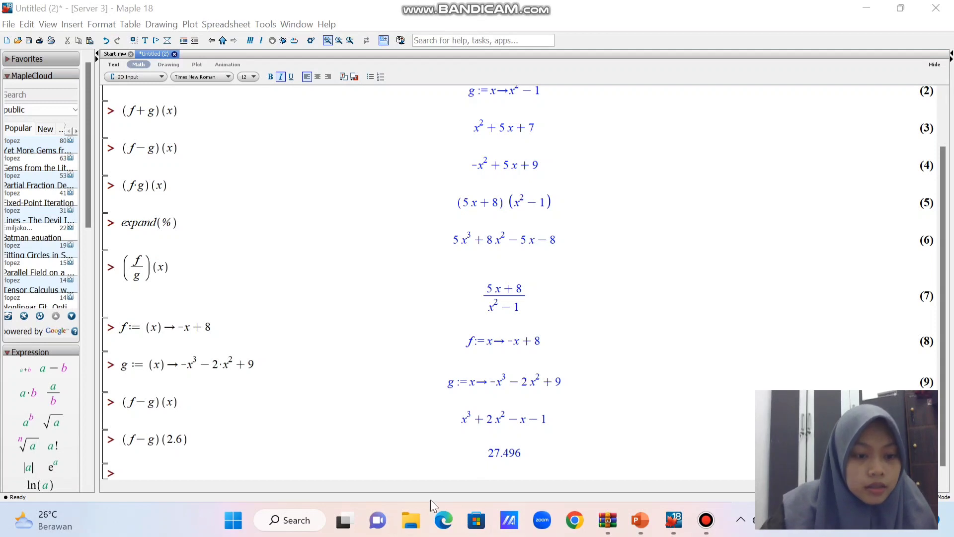
# - Redefine the function f in the Maple worksheet with the arrow definition f := (x) -> 2*x+1 and execute it
pyautogui.click(323, 469)
pyautogui.write('f')
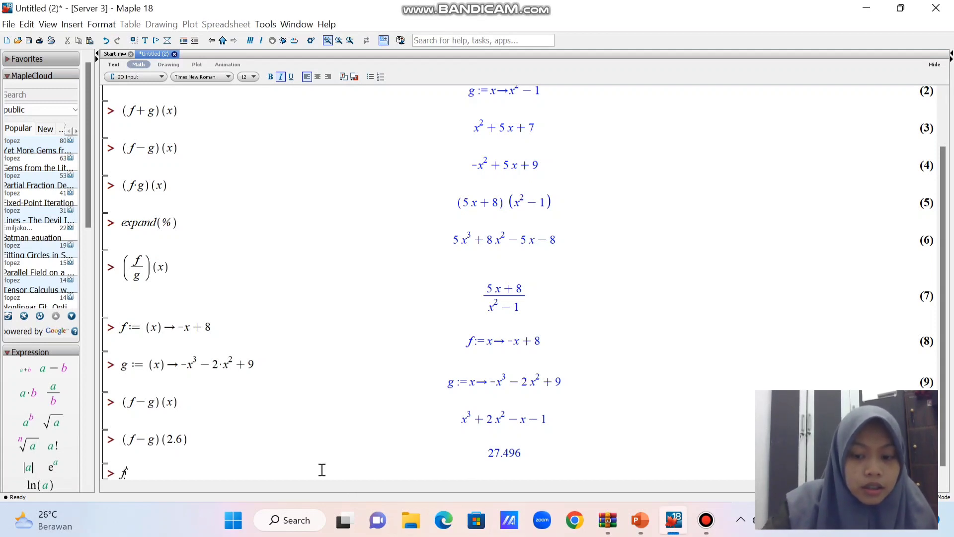
pyautogui.write(':=')
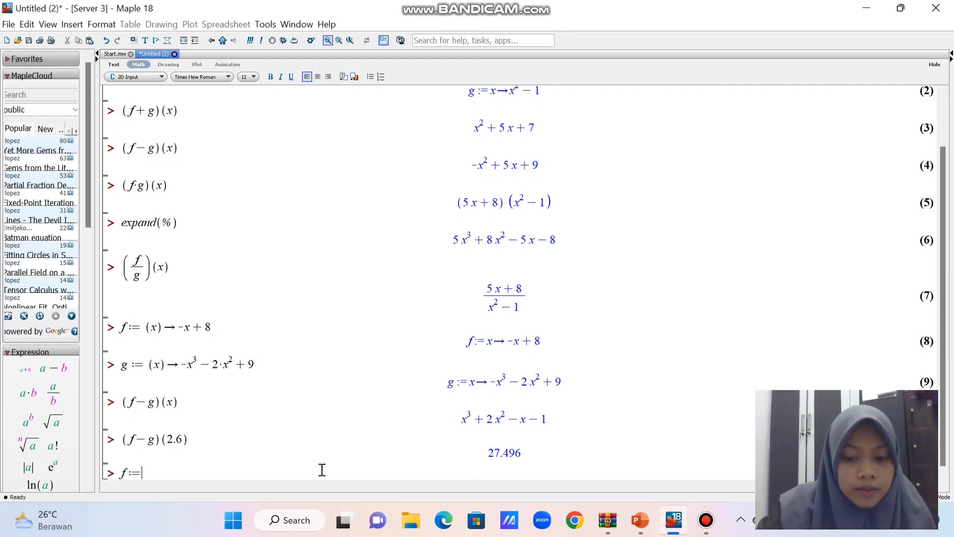
pyautogui.write('(x')
pyautogui.write(')')
pyautogui.write('->')
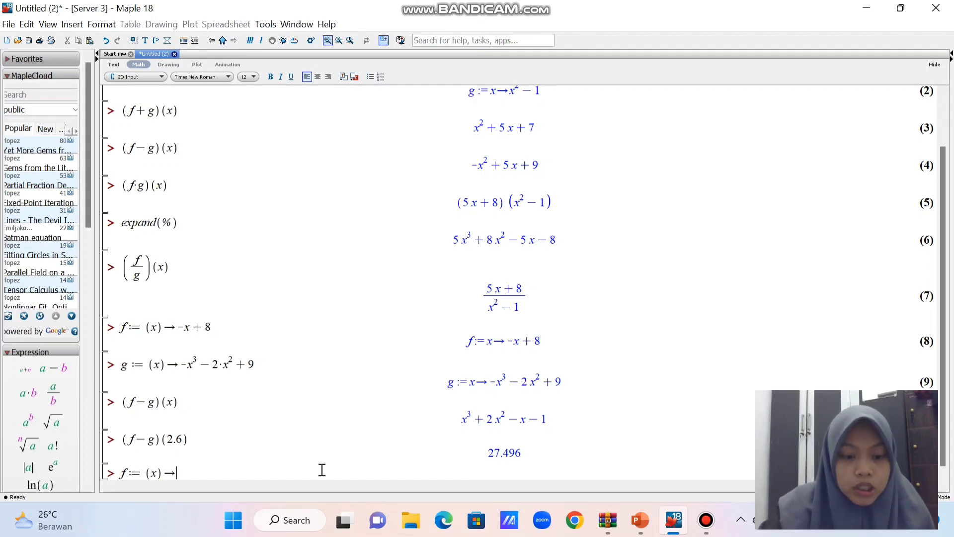
pyautogui.write('2')
pyautogui.write('*')
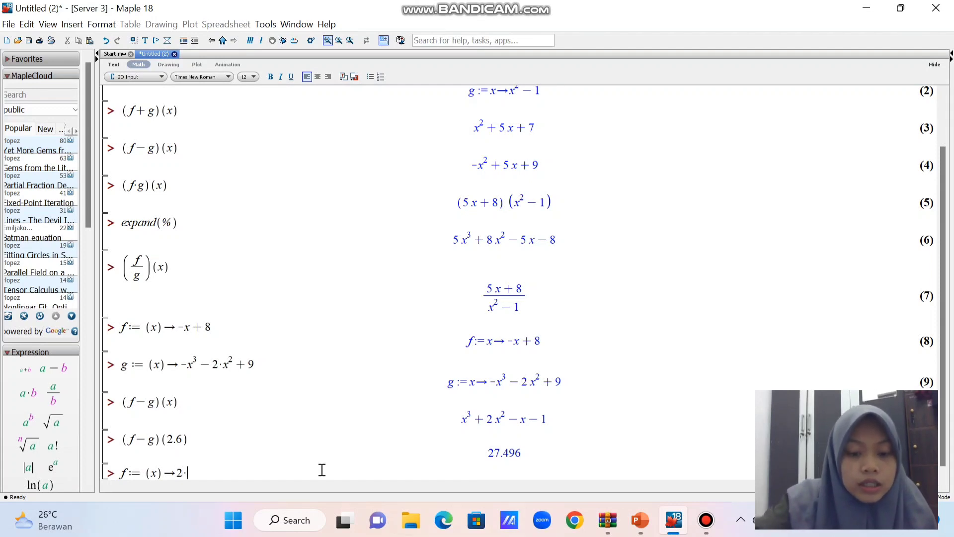
pyautogui.write('x+1')
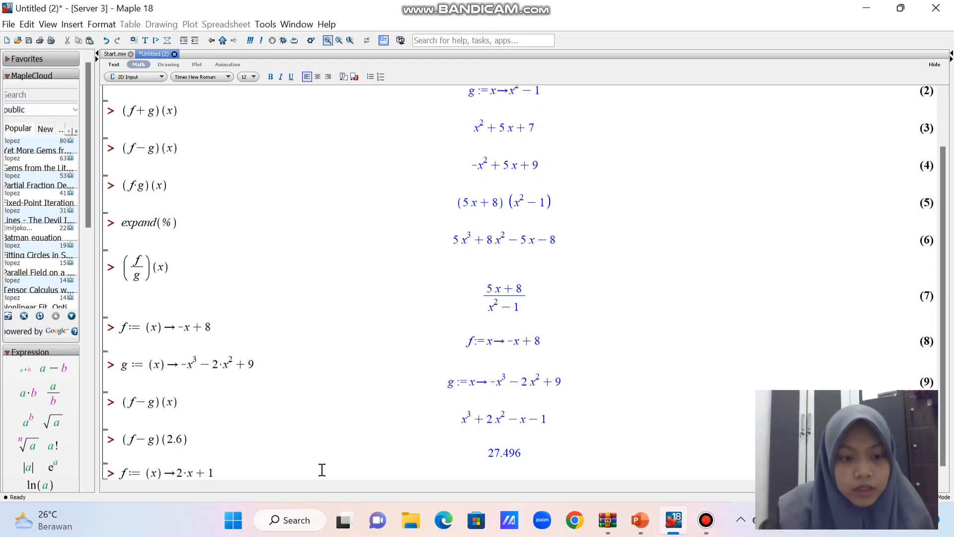
pyautogui.press('Return')
# - Redefine the function g with the arrow definition g := (x) -> x^2 and execute it
pyautogui.write('g:=(x)')
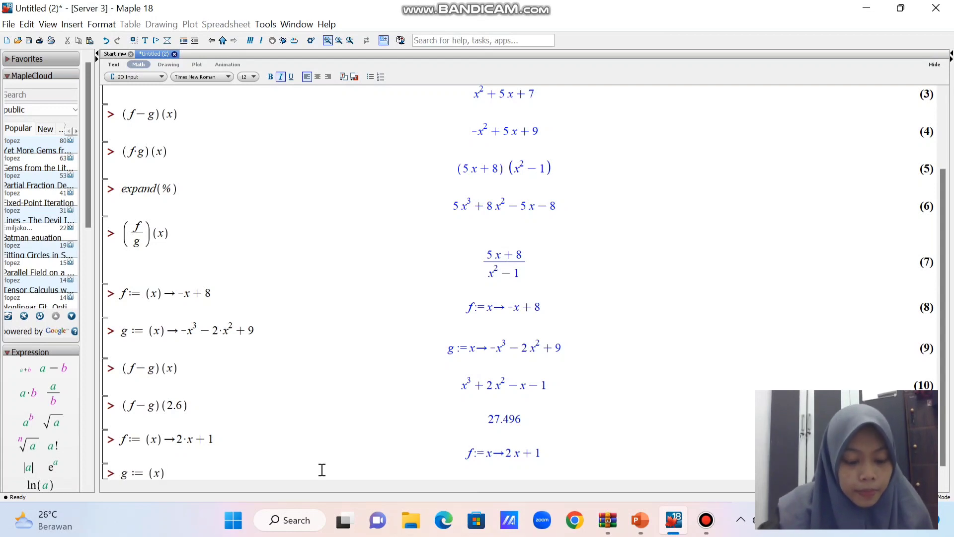
pyautogui.write('->')
pyautogui.write('x')
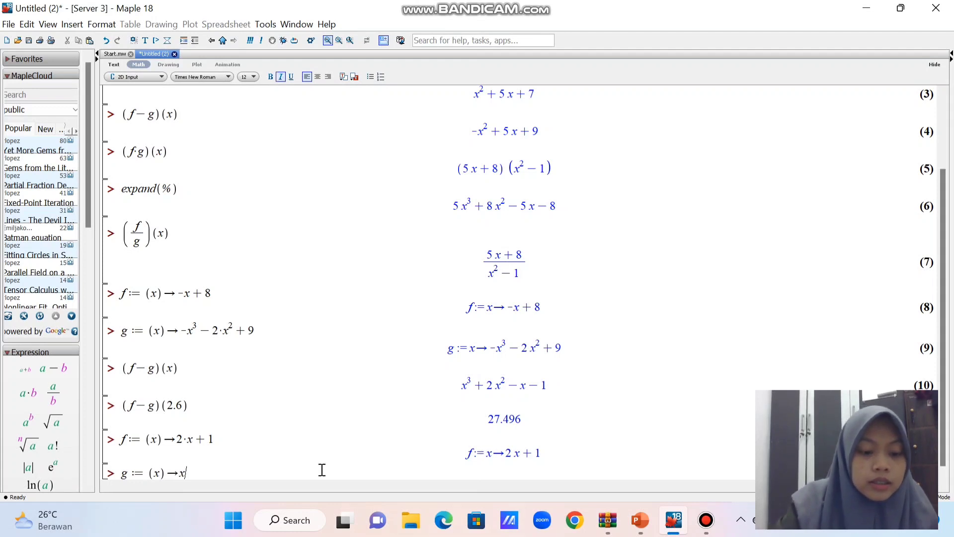
pyautogui.write('^2')
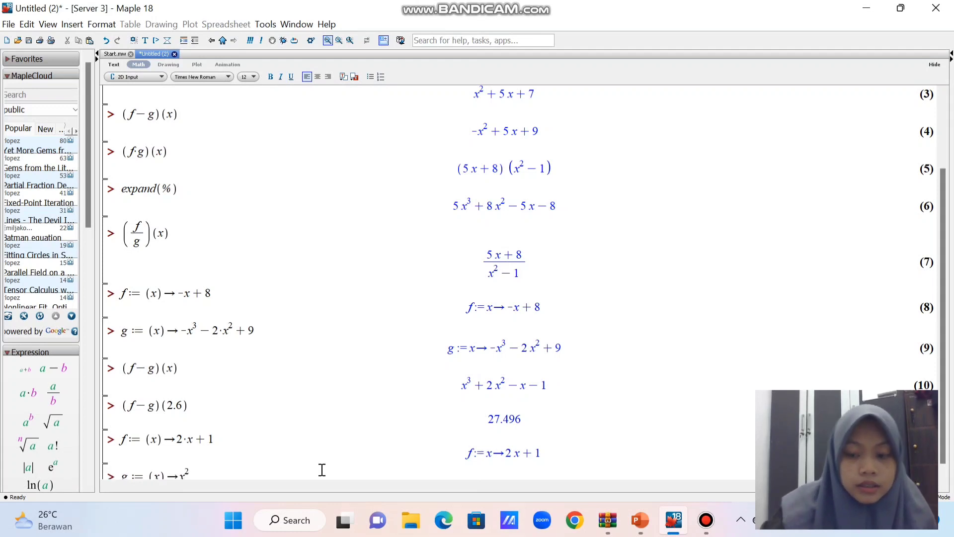
pyautogui.press('Return')
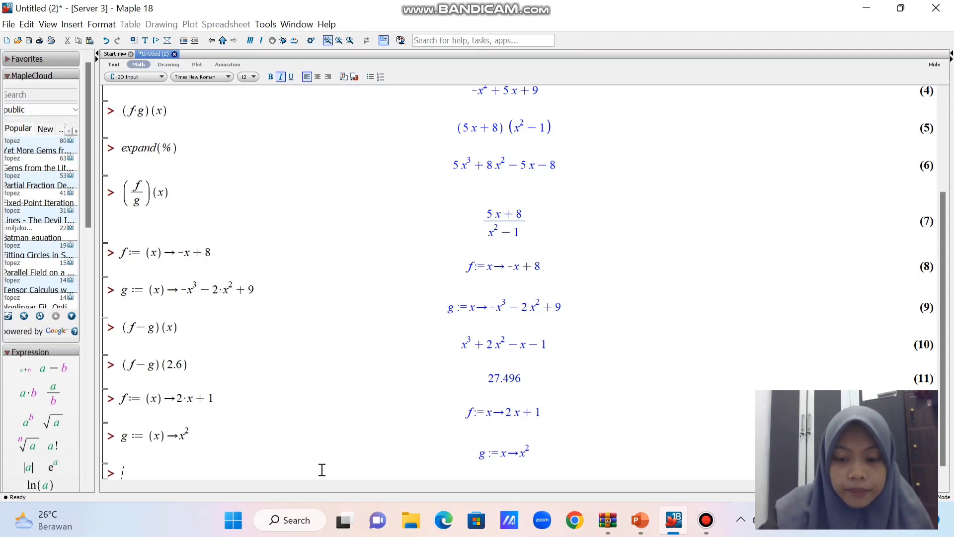
# - Compute the composition of f with g by evaluating (f@g)(x)
pyautogui.write('(f')
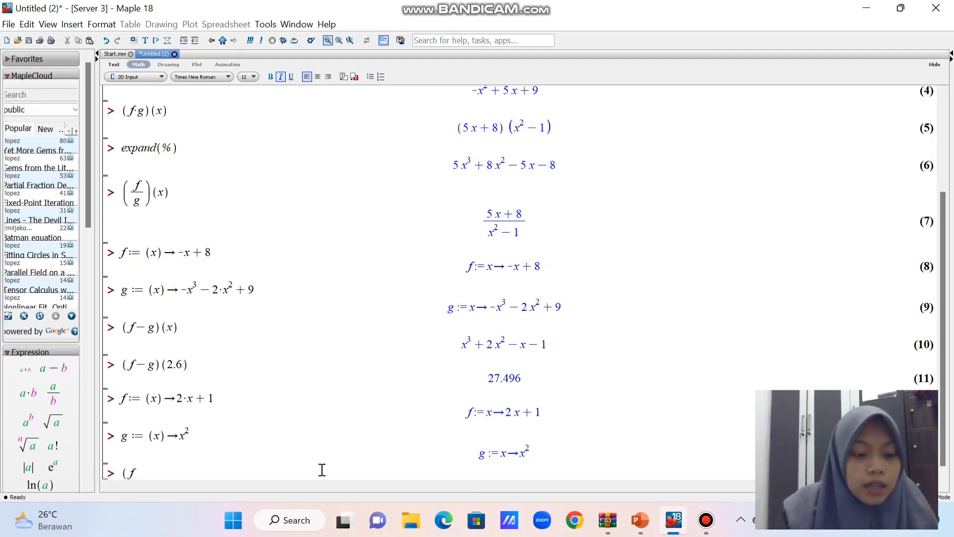
pyautogui.write('@')
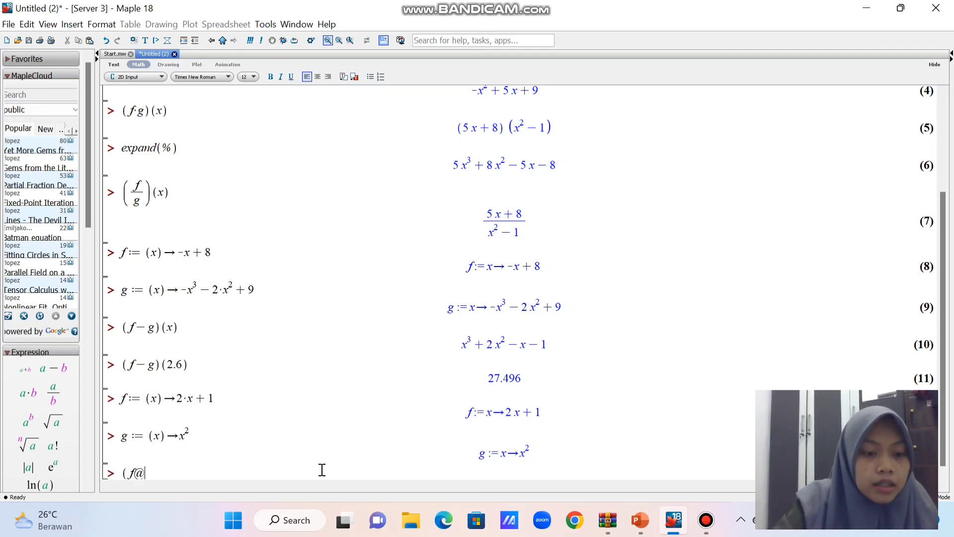
pyautogui.write('g)(x')
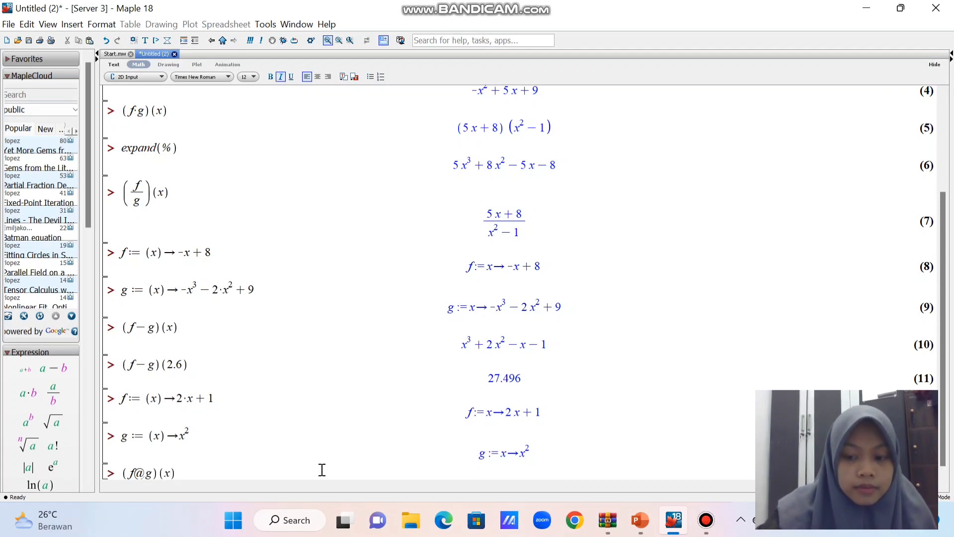
pyautogui.press('Return')
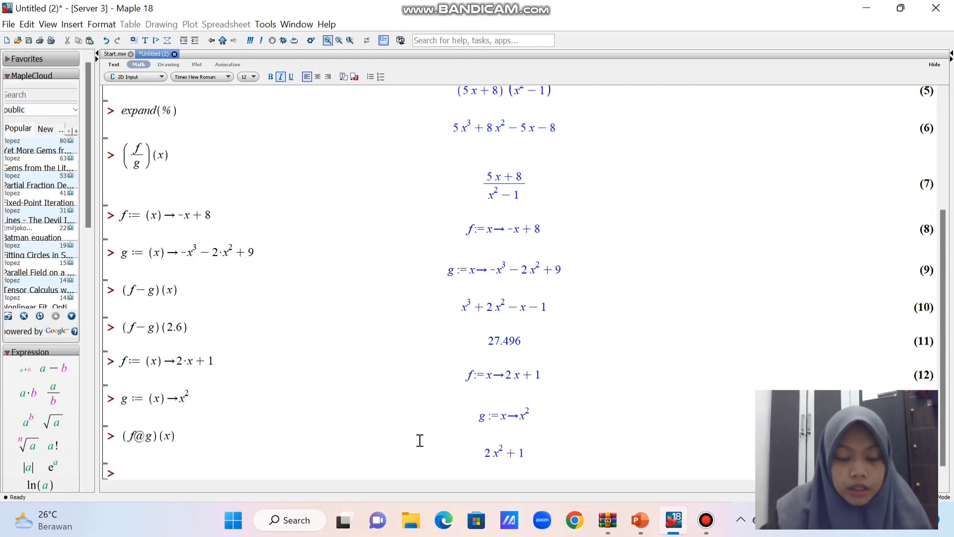
# - Compute the reverse composition, g with f, by evaluating (g@f)(x)
pyautogui.write('(g')
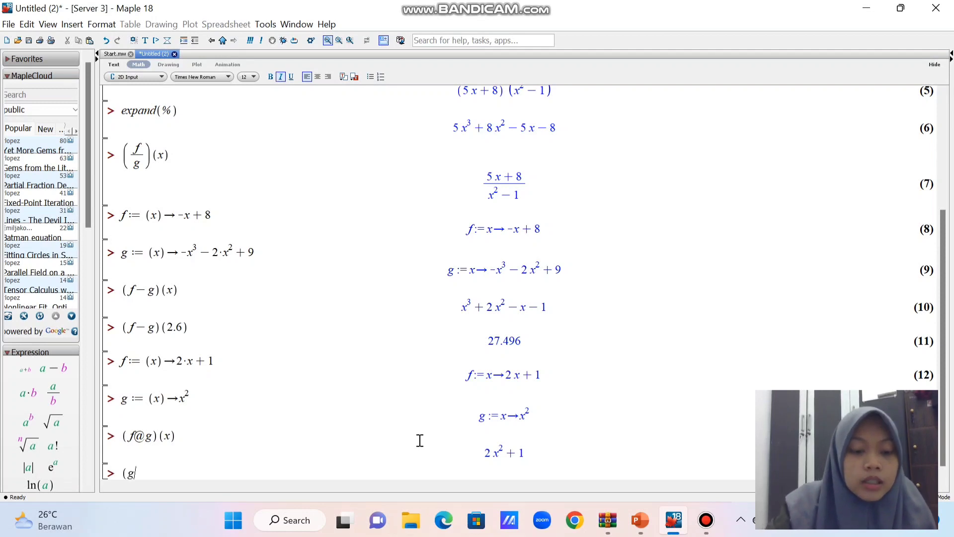
pyautogui.write('@f')
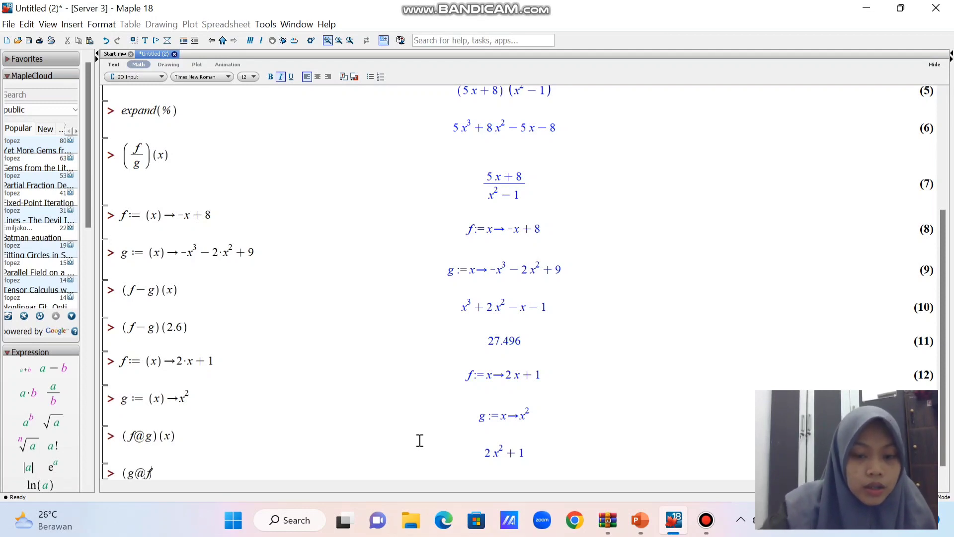
pyautogui.write(') (x')
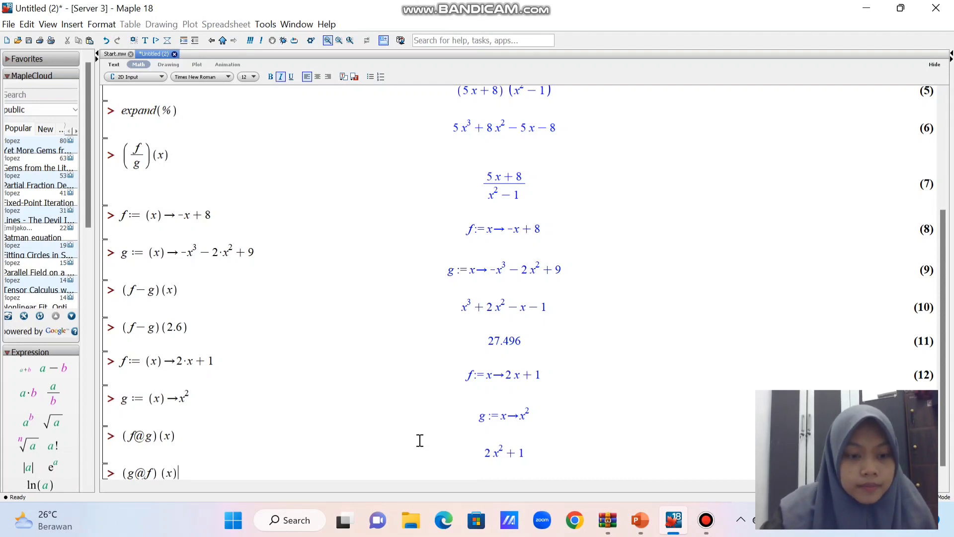
pyautogui.press('Return')
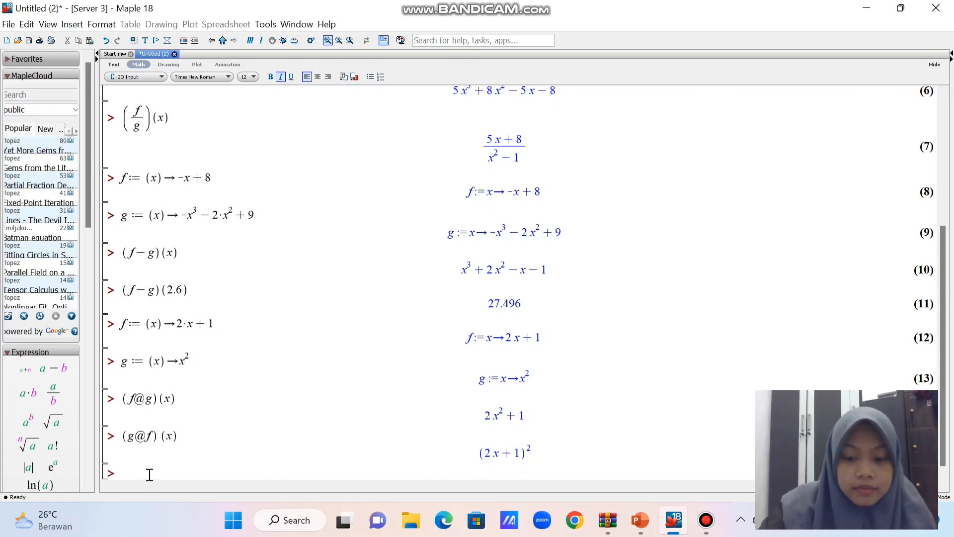
# - Calculate the composition of g with f at x = 2 by evaluating (g@f)(2)
pyautogui.write('(g@f')
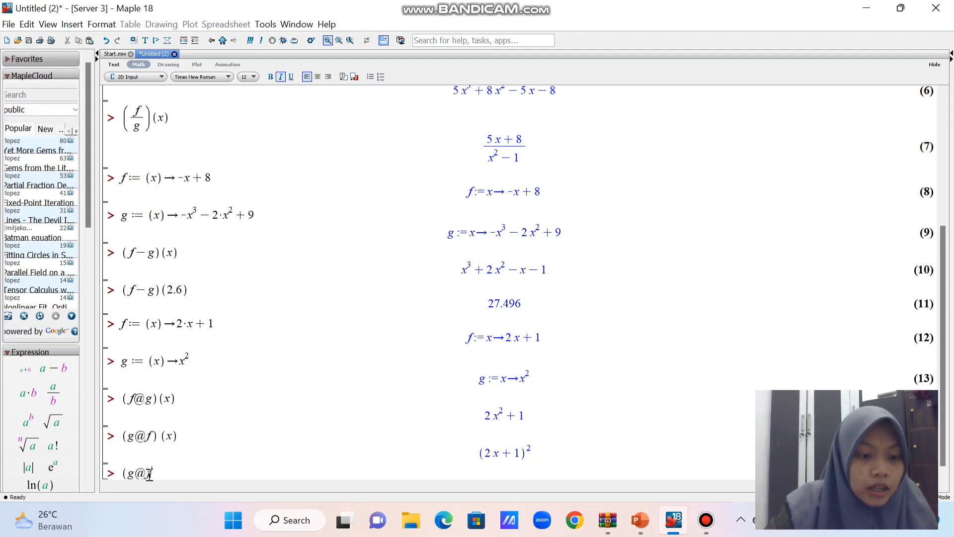
pyautogui.write(')')
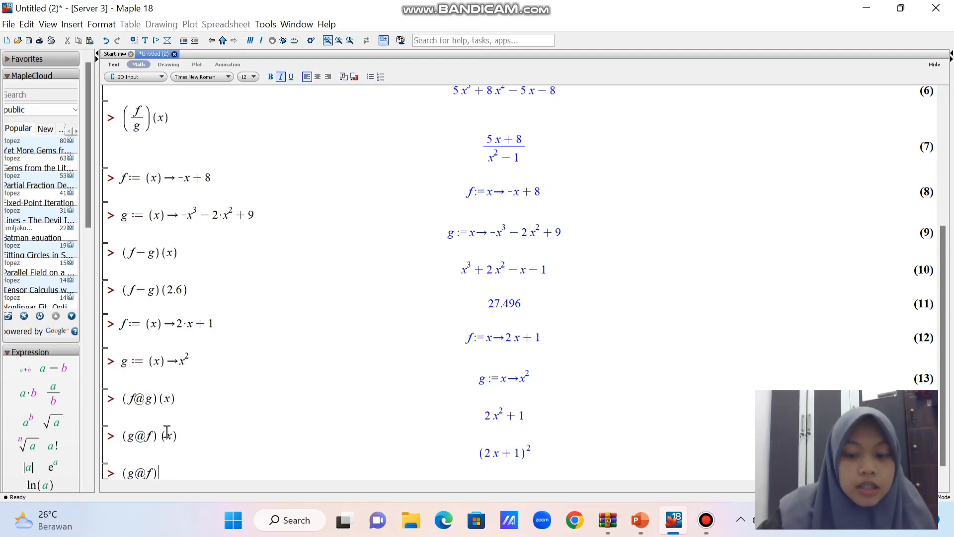
pyautogui.write('(2')
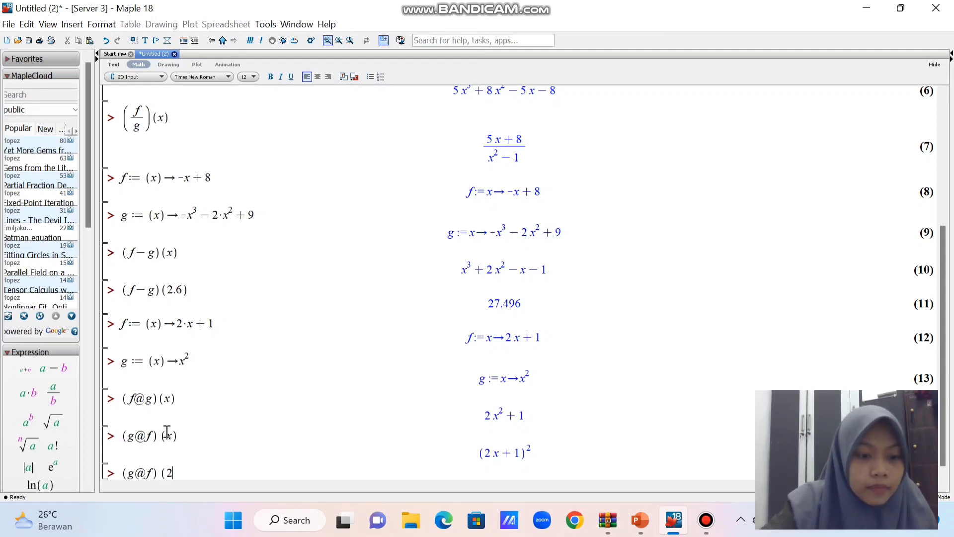
pyautogui.press('Return')
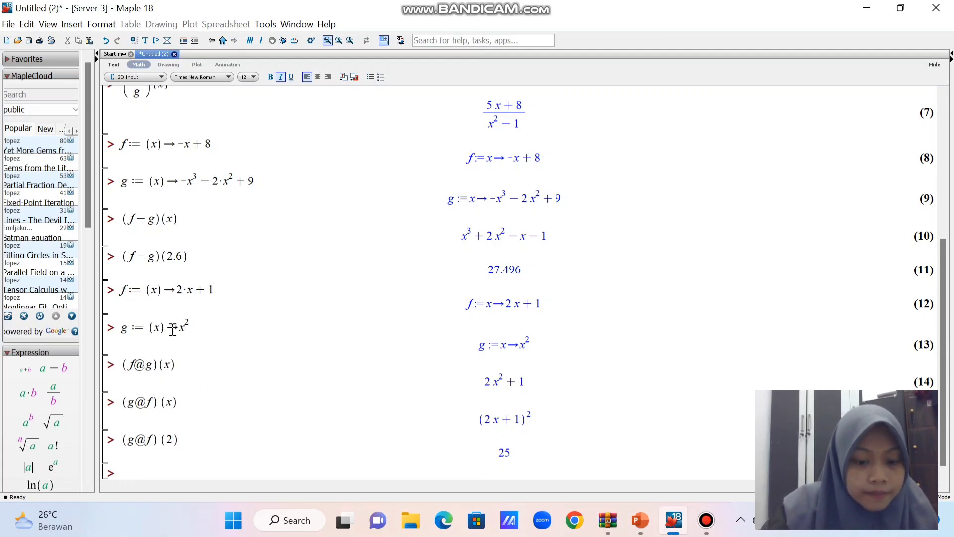
# - Enter the definition f := (x) -> 2*x+1 again below the composition results and execute it
pyautogui.write('f := (x0')
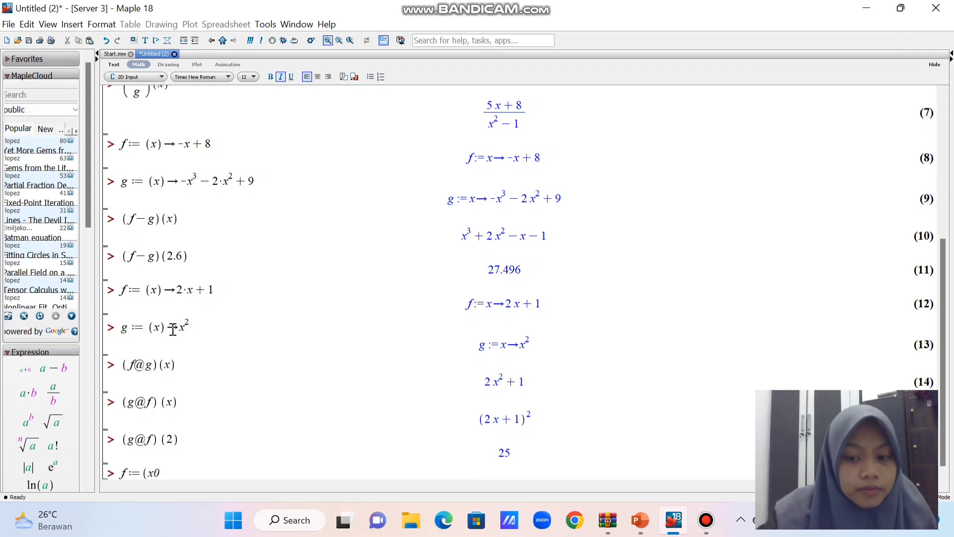
pyautogui.press('BackSpace')
pyautogui.write(')')
pyautogui.write('->')
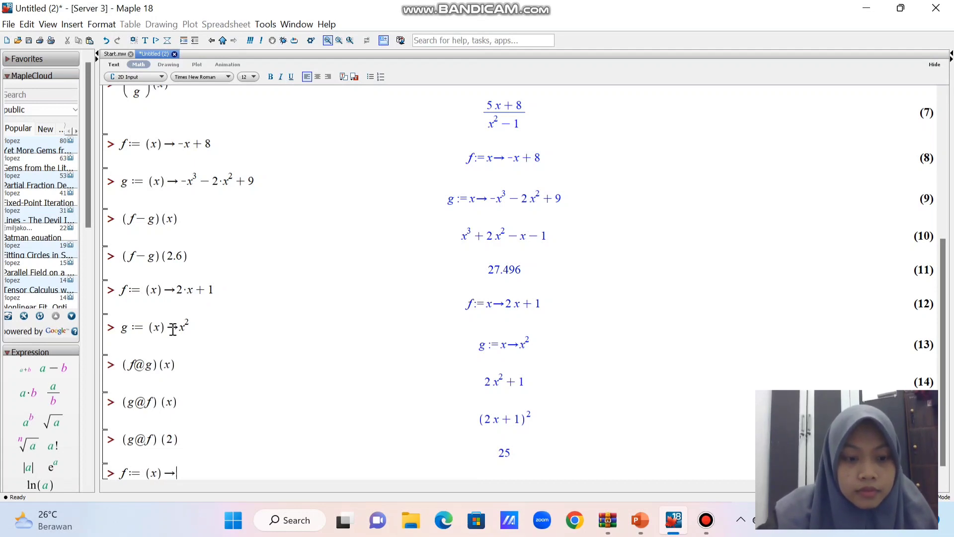
pyautogui.write('2')
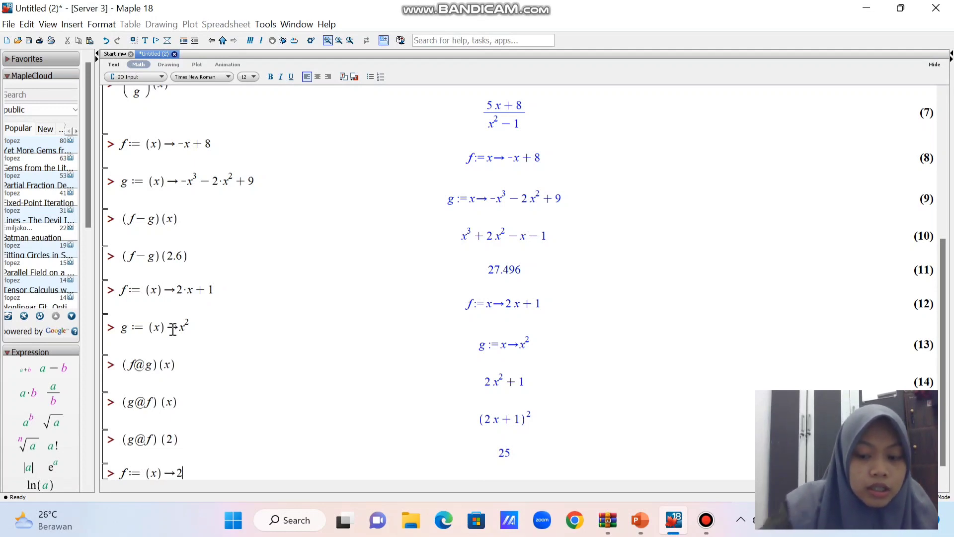
pyautogui.write('*x')
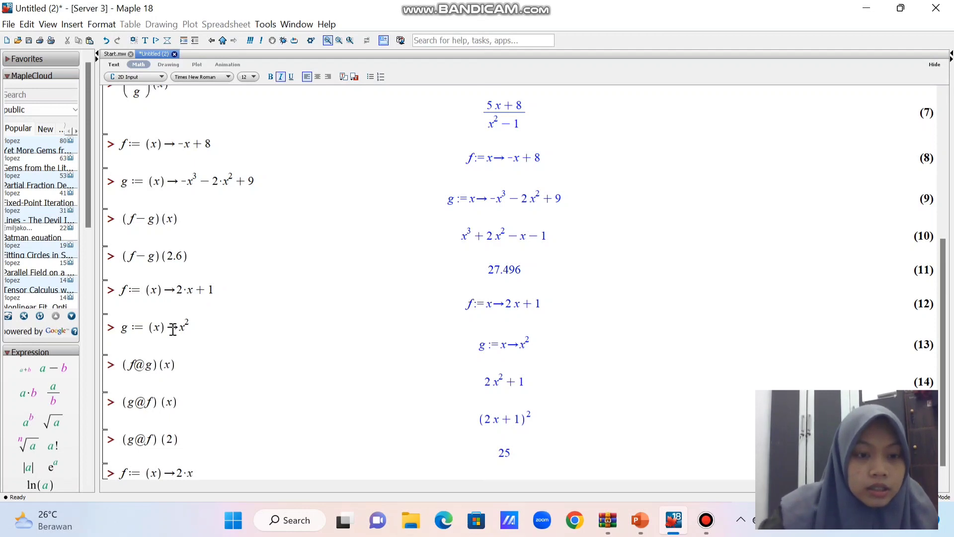
pyautogui.write('+1')
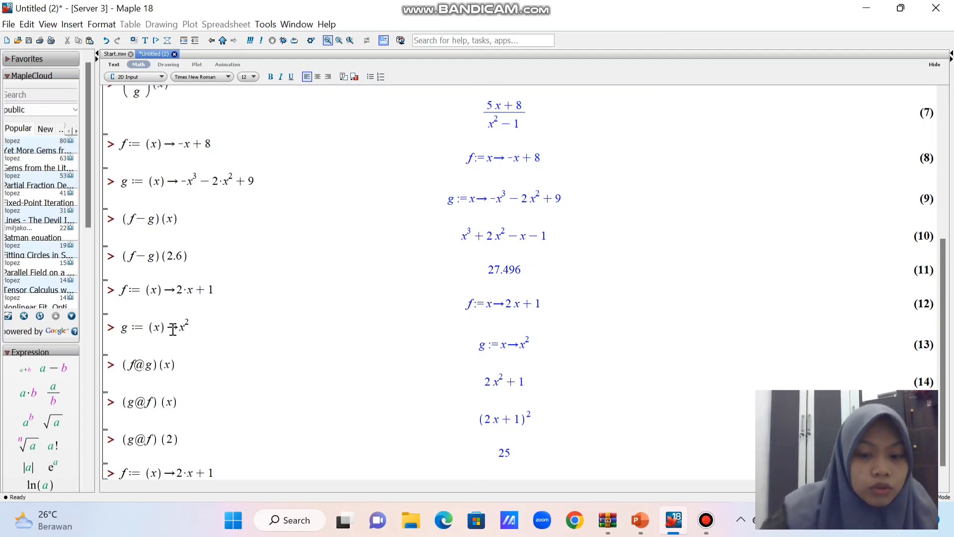
pyautogui.press('Return')
# - Enter the definition g := (x) -> x^2 again on a new line and execute it
pyautogui.write('g')
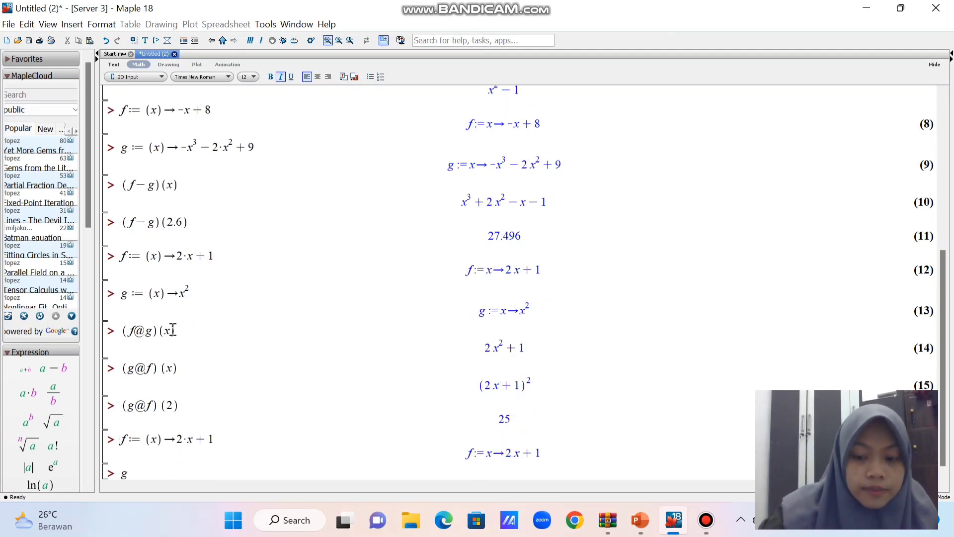
pyautogui.write(':=(x)')
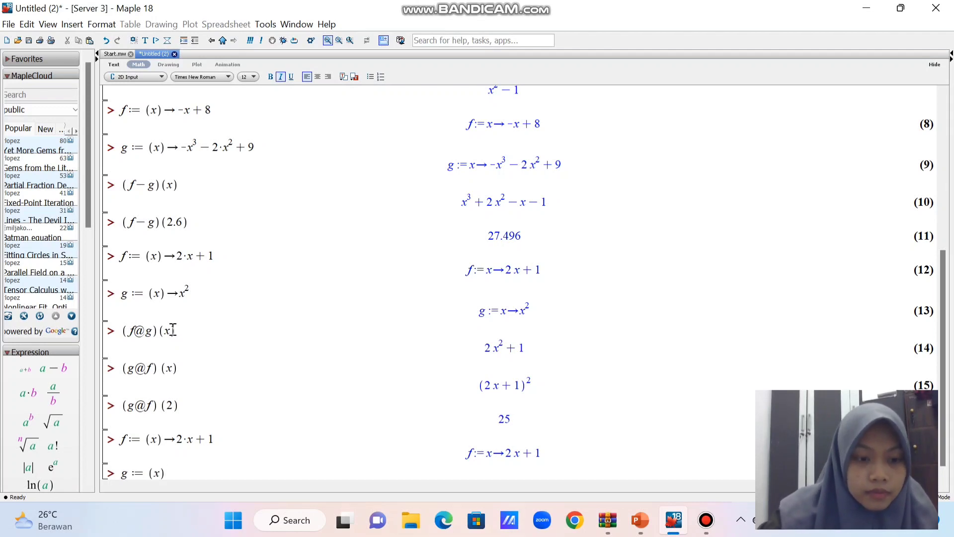
pyautogui.write('->')
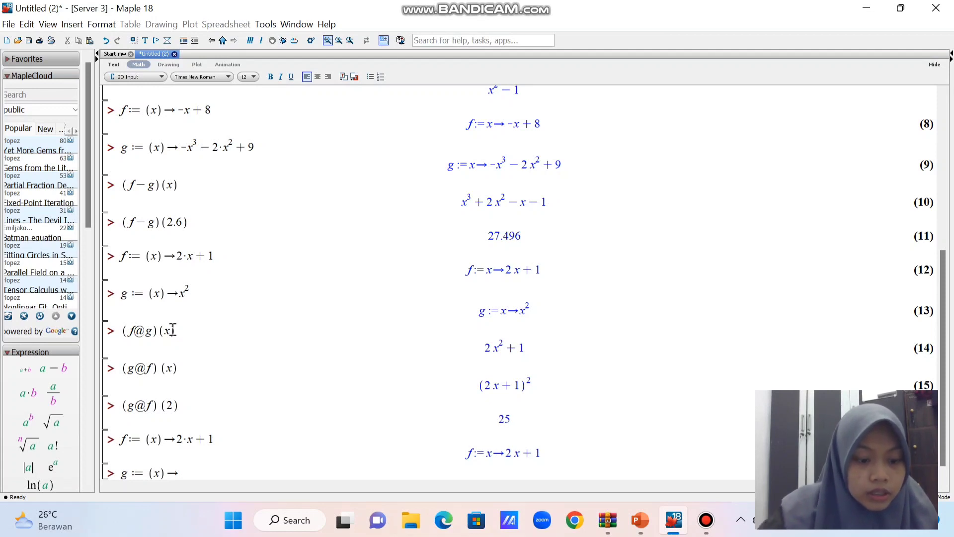
pyautogui.write('x^2')
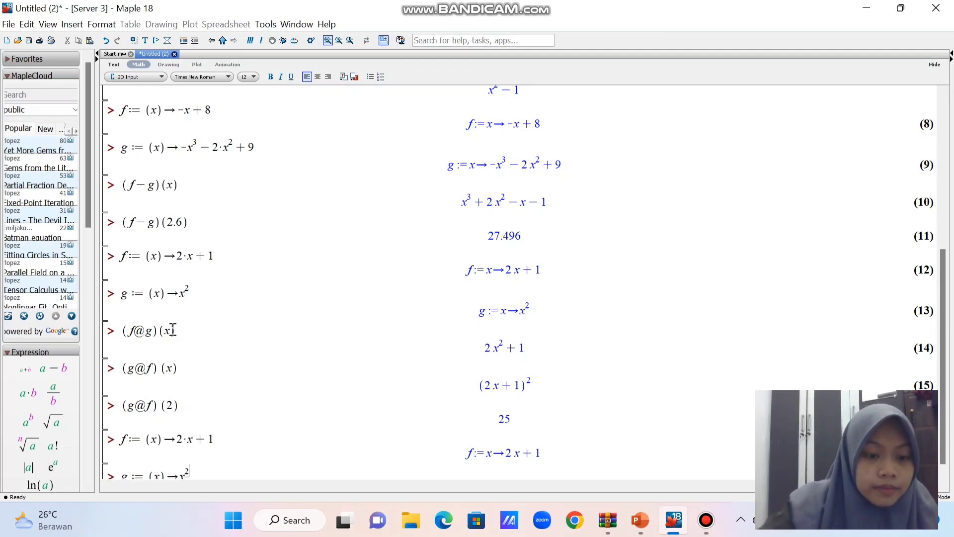
pyautogui.press('Return')
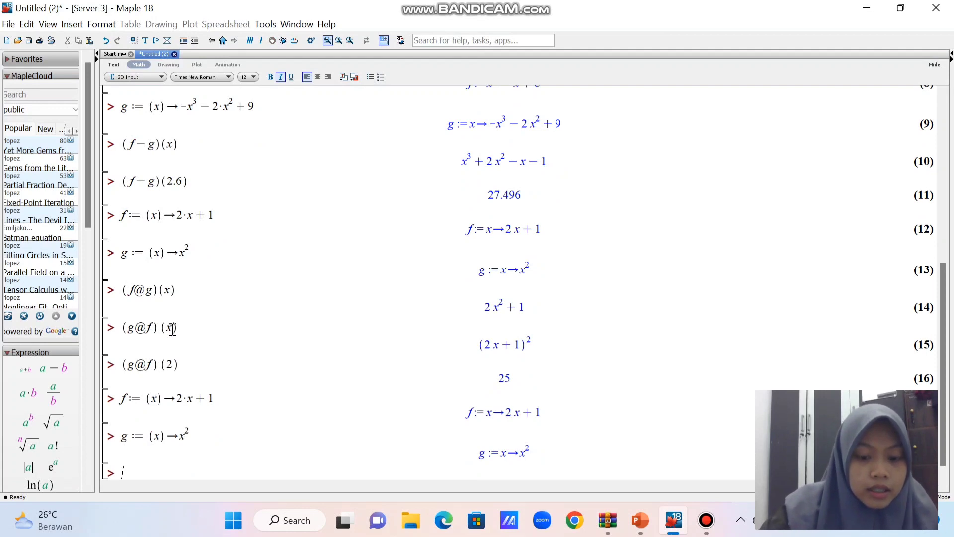
# - Define a third function h := (x) -> x-1 below the definition of g and execute it
pyautogui.write('h := )')
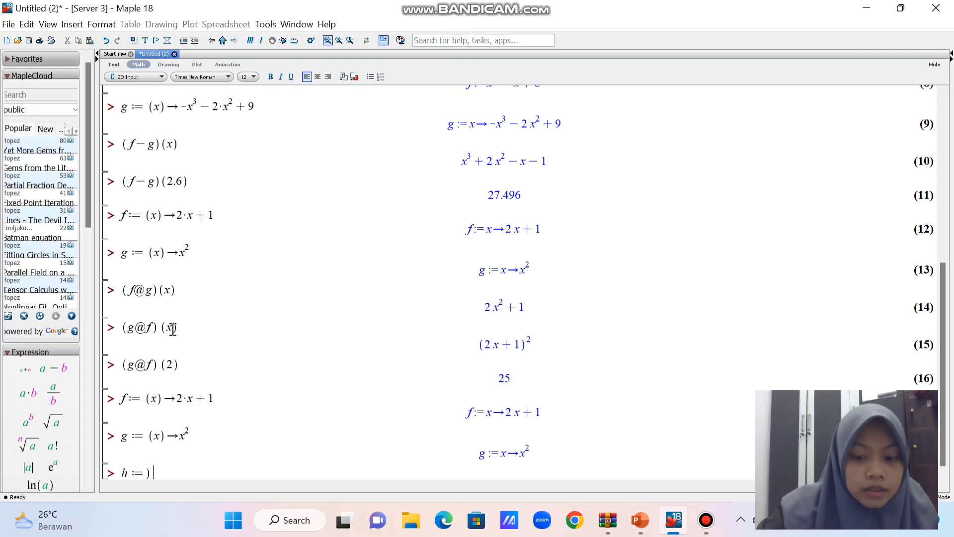
pyautogui.press('BackSpace')
pyautogui.write('(x')
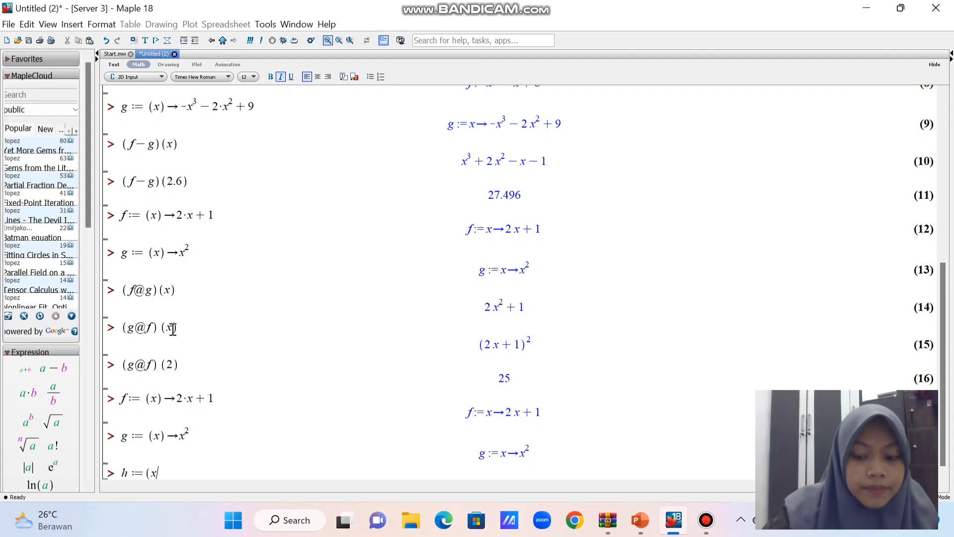
pyautogui.write(')->')
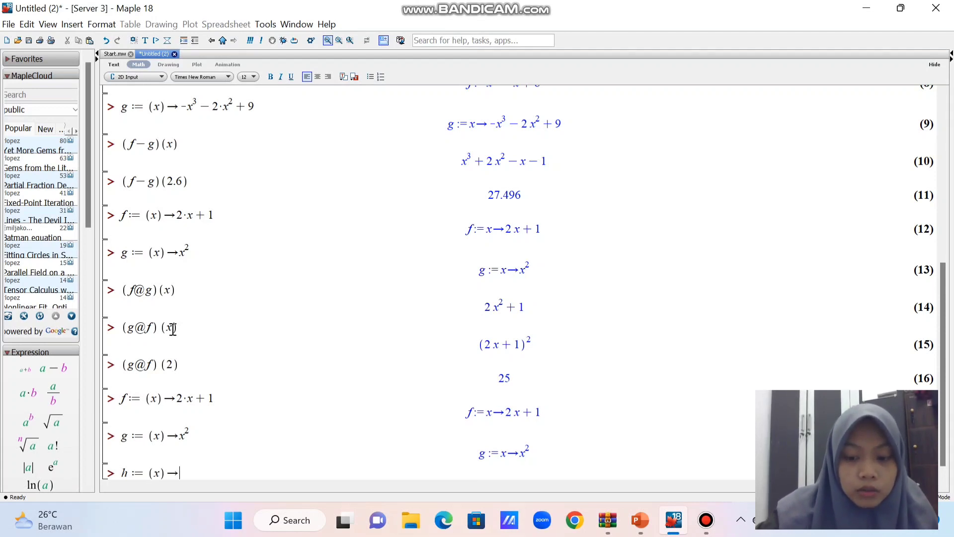
pyautogui.write('x-')
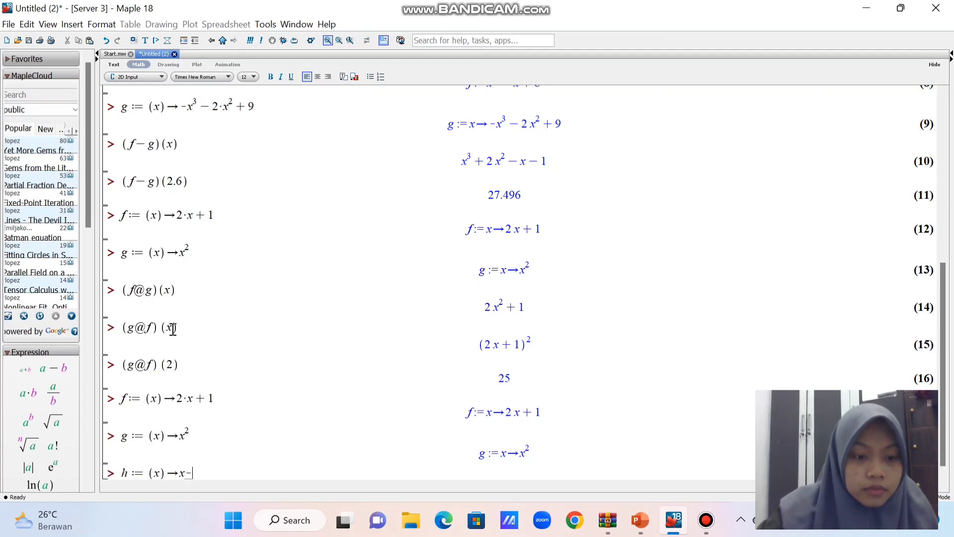
pyautogui.write('1')
pyautogui.press('Return')
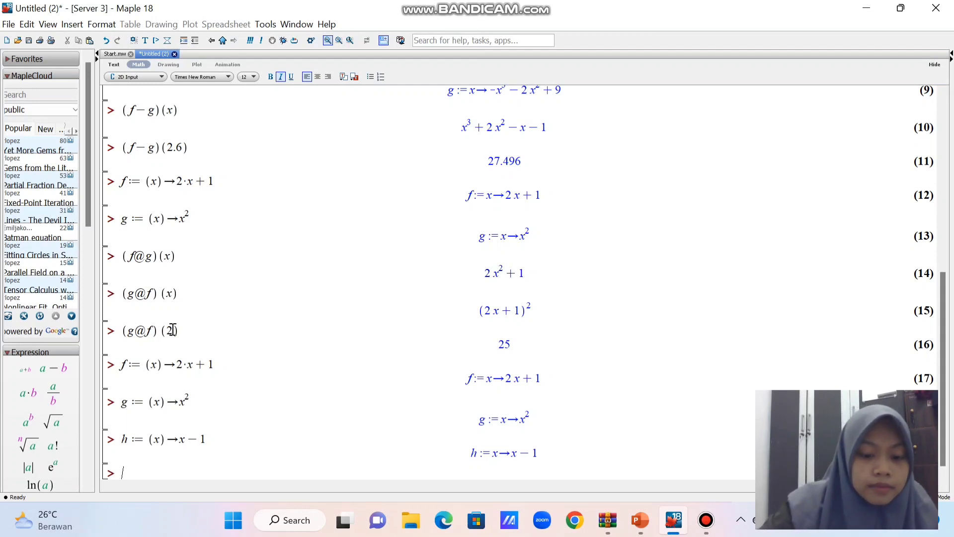
# - Compute the three-function composition of f, g and h by evaluating (f@g@h)(x)
pyautogui.write('(f')
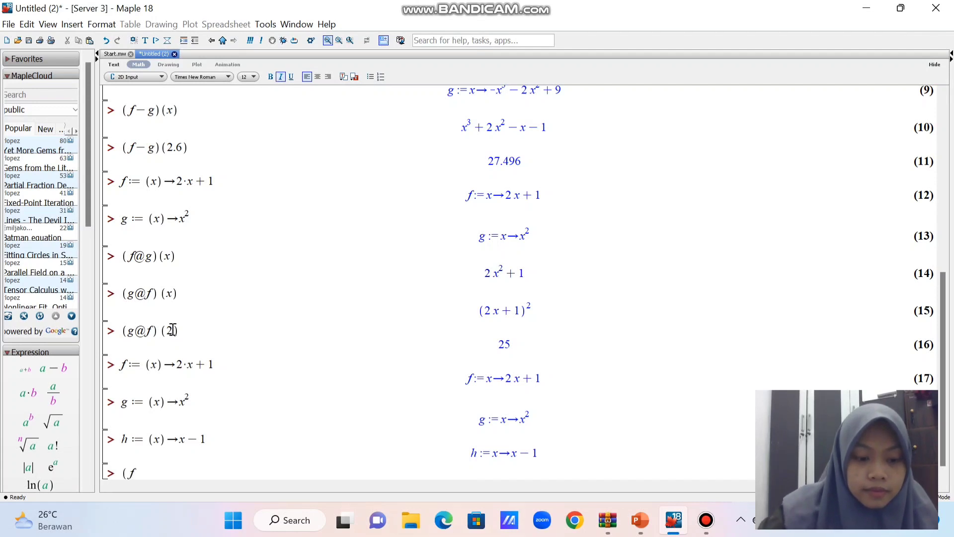
pyautogui.write('@g')
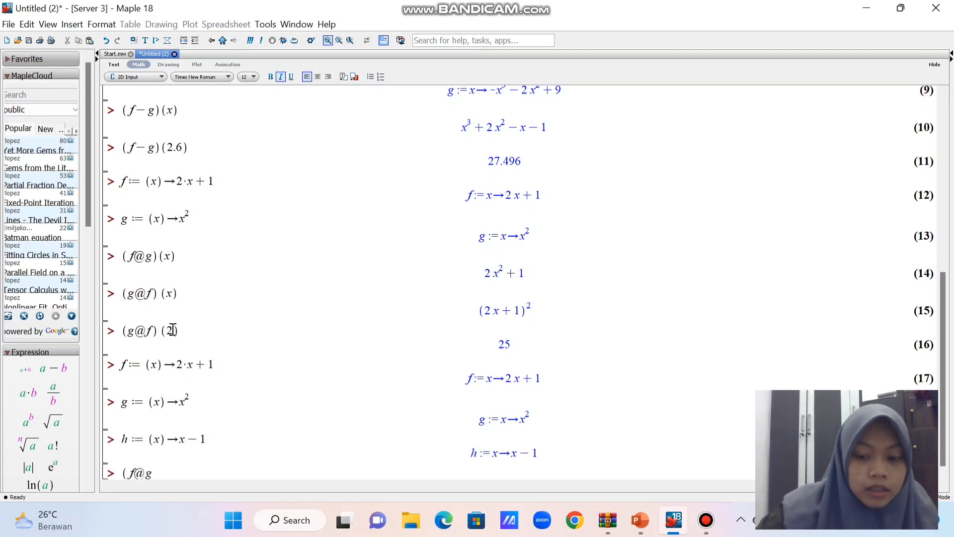
pyautogui.write('@h')
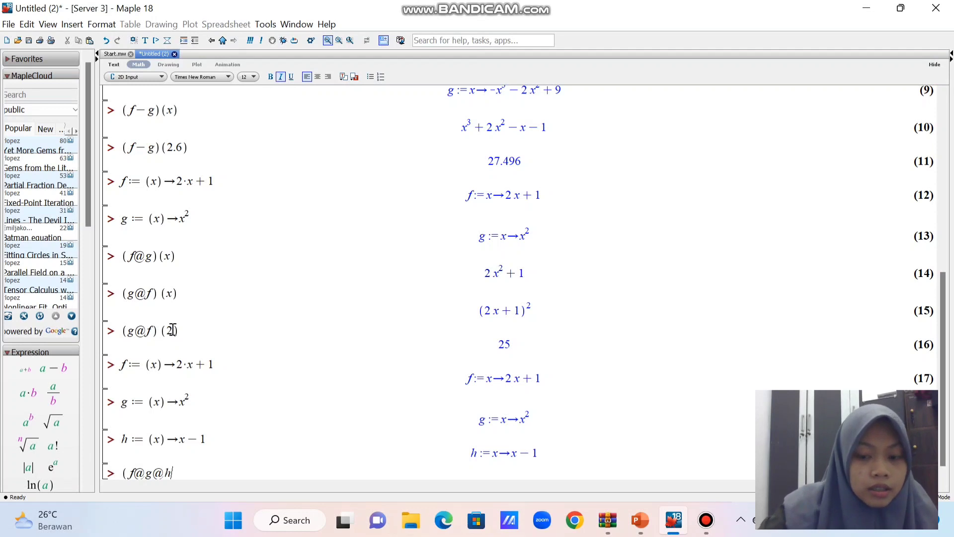
pyautogui.write(')(x)')
pyautogui.press('Return')
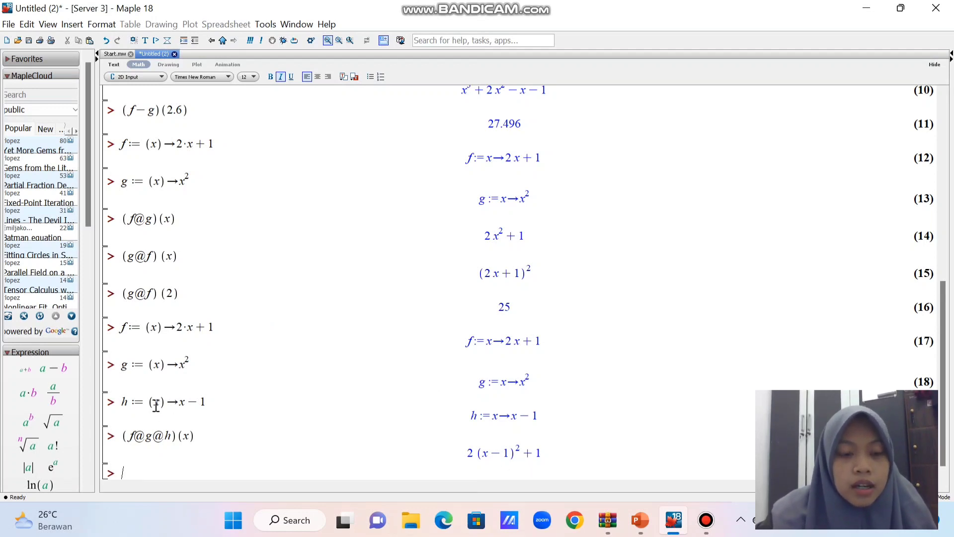
# - Compute the composition in the order g, h, f by evaluating (g@h@f)(x)
pyautogui.write('(')
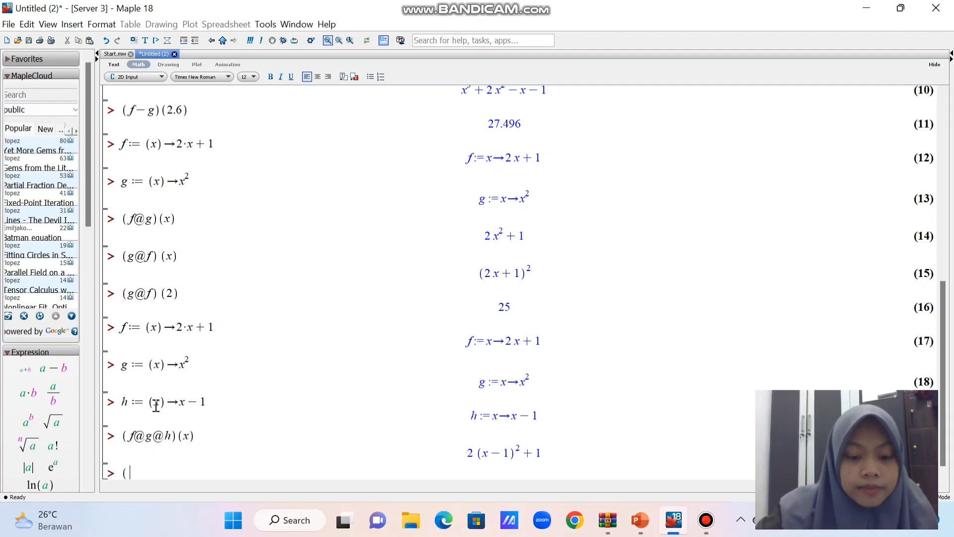
pyautogui.write('g@')
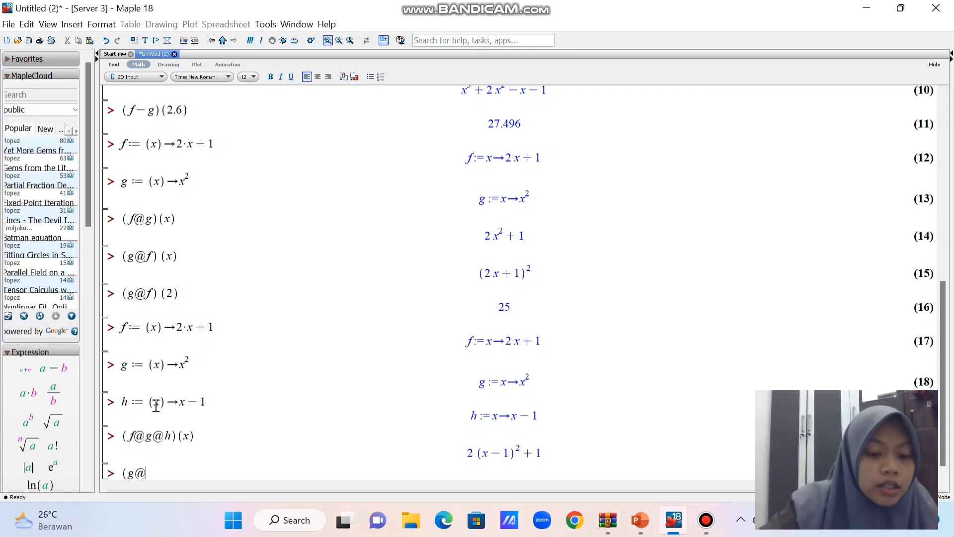
pyautogui.write('h@')
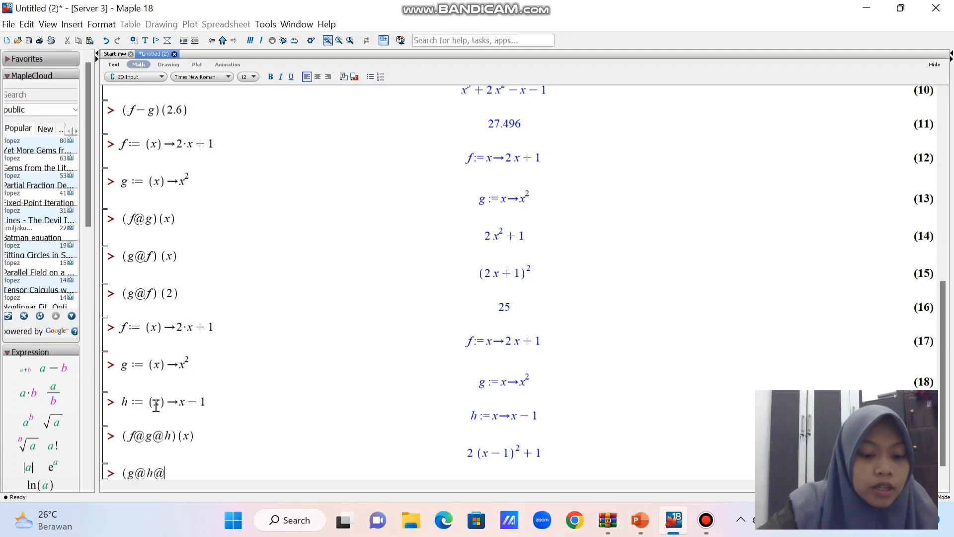
pyautogui.write('f')
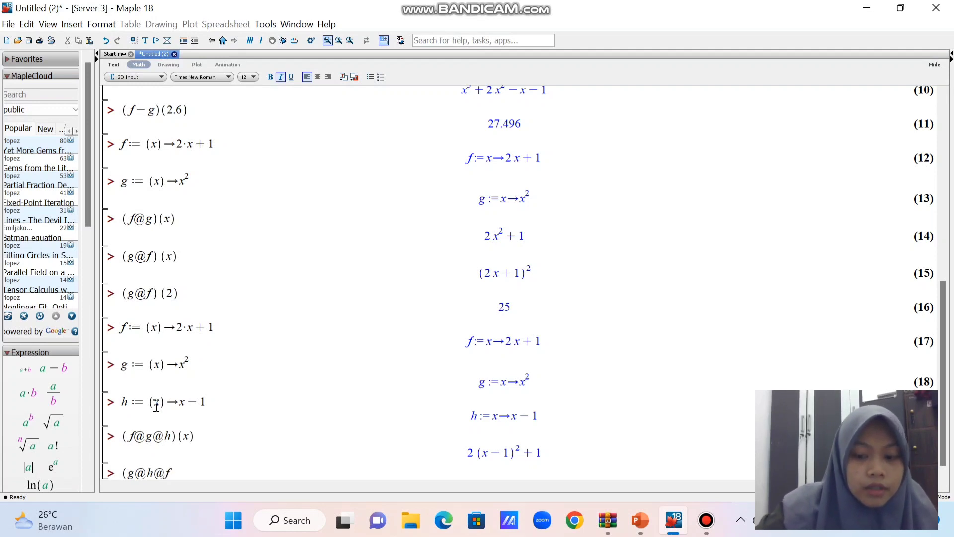
pyautogui.write(')(x')
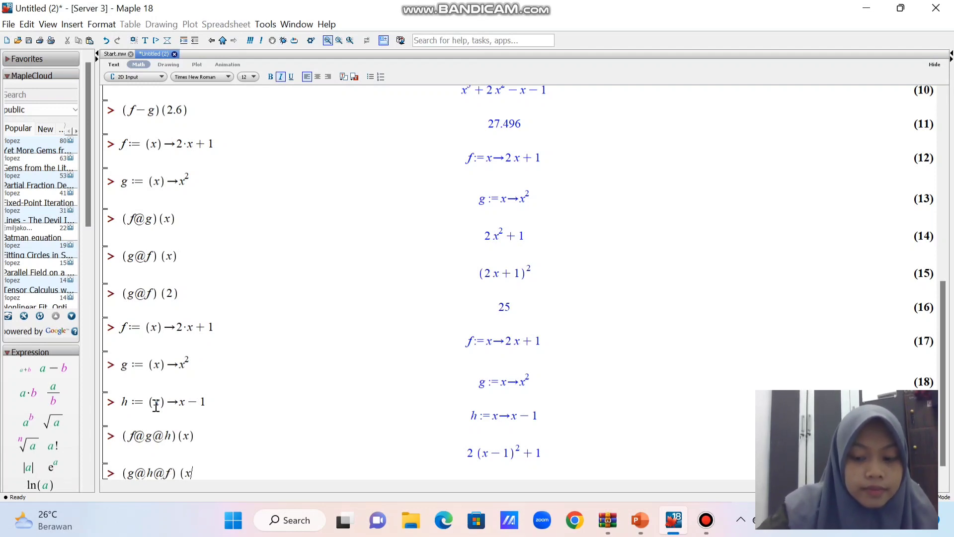
pyautogui.write(')')
pyautogui.press('Return')
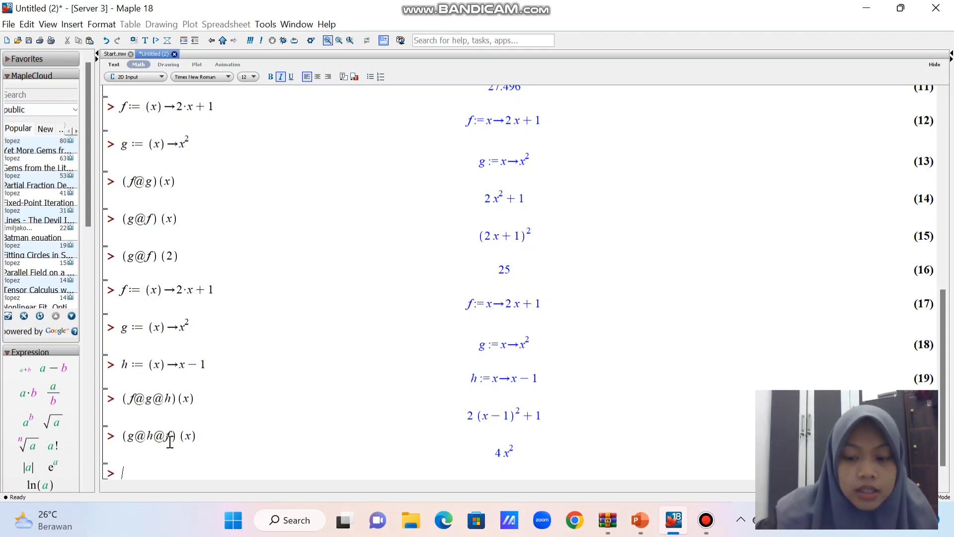
# - Compute the composition in the order h, f, g by evaluating (h@f@g)(x)
pyautogui.write('(')
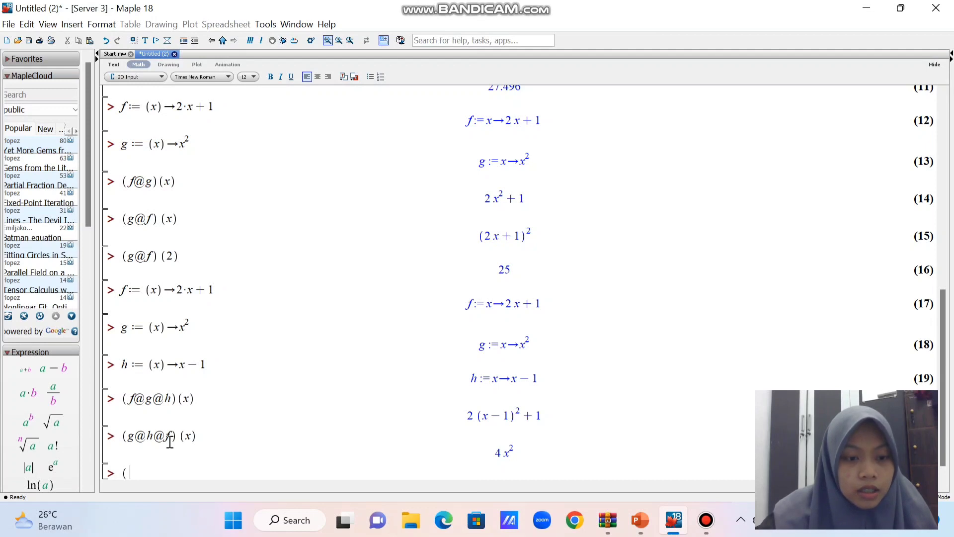
pyautogui.write('h')
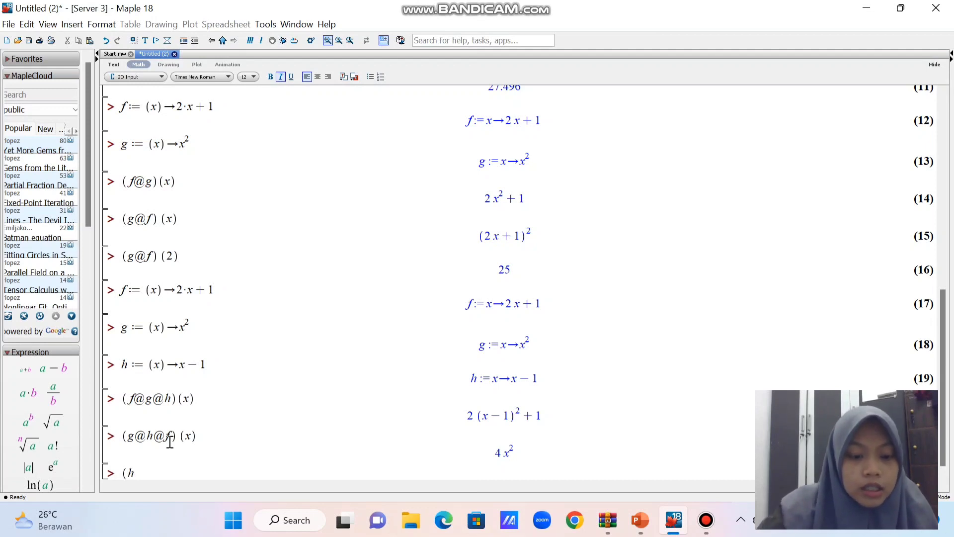
pyautogui.write('@f')
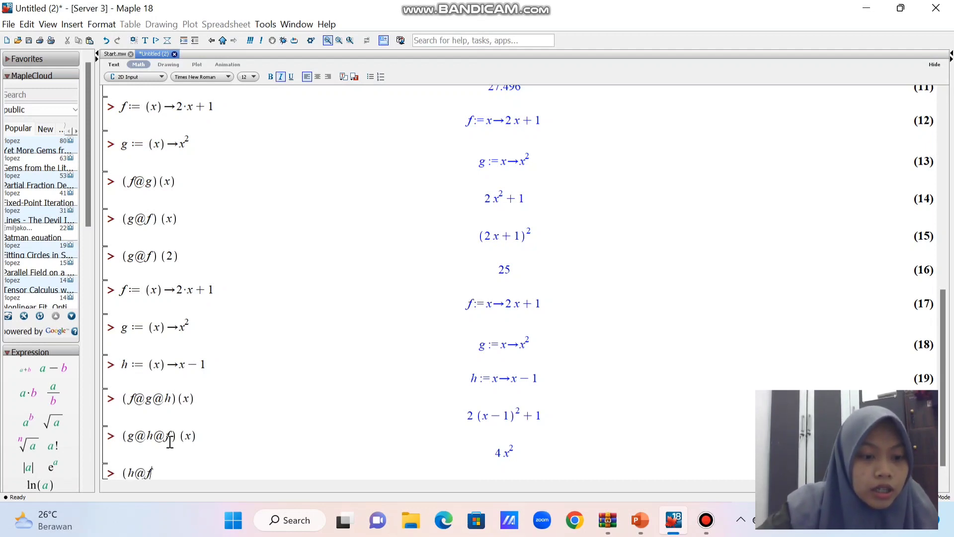
pyautogui.write('@g)')
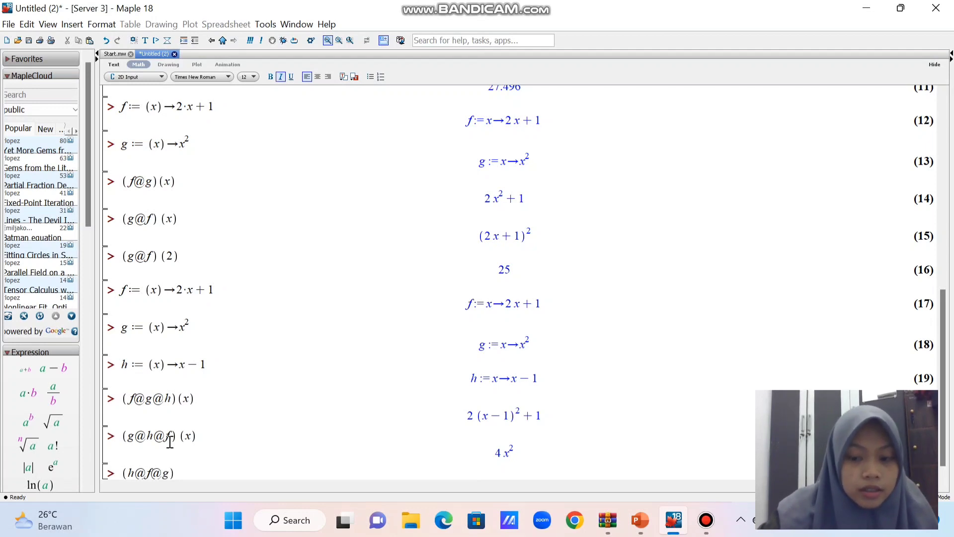
pyautogui.write('(x')
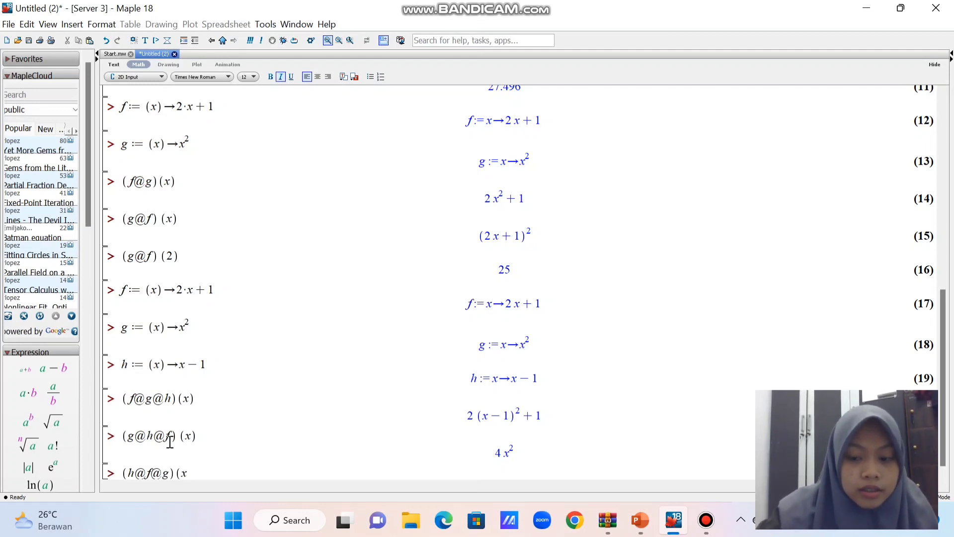
pyautogui.press('Return')
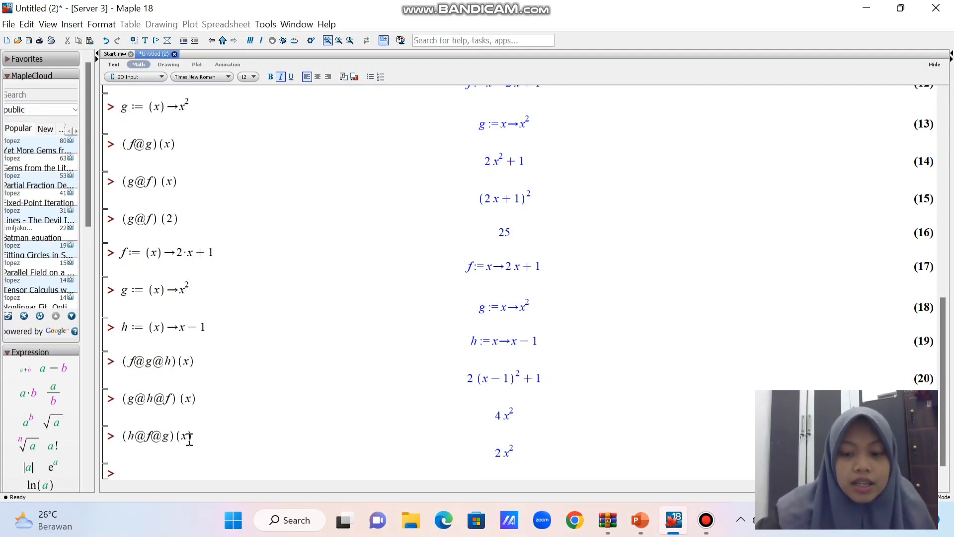
# - Calculate the composition of h, f and g at x = 2 by evaluating (h@f@g)(2)
pyautogui.write('(h')
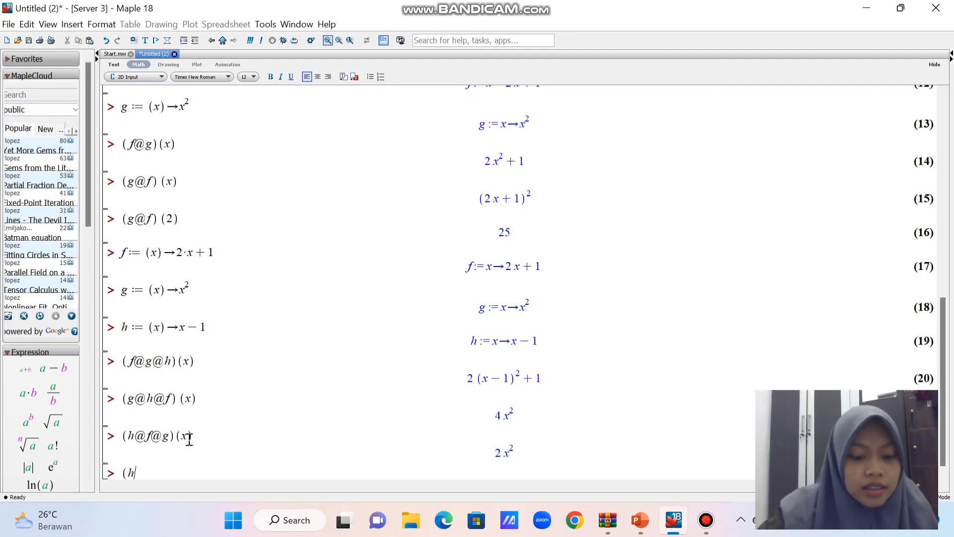
pyautogui.write('@f@g')
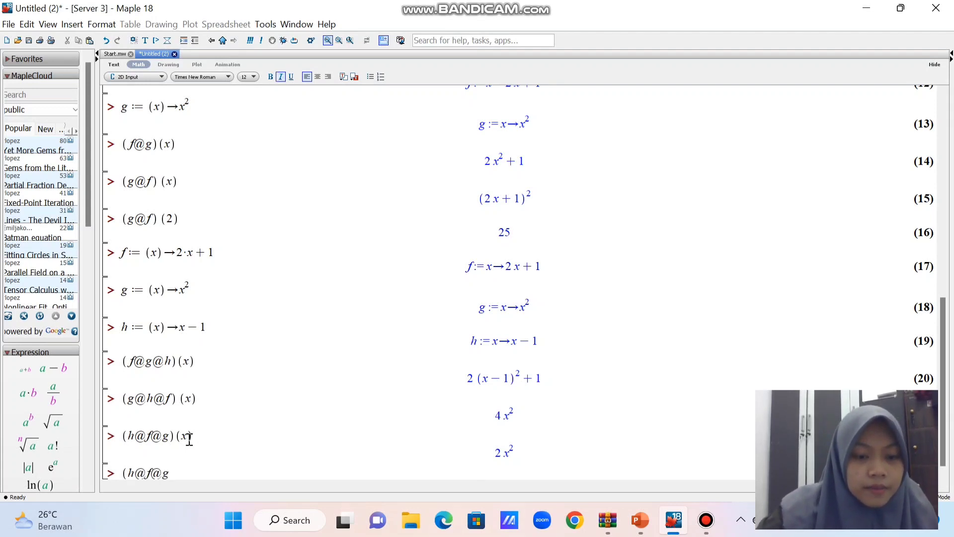
pyautogui.write(')(2')
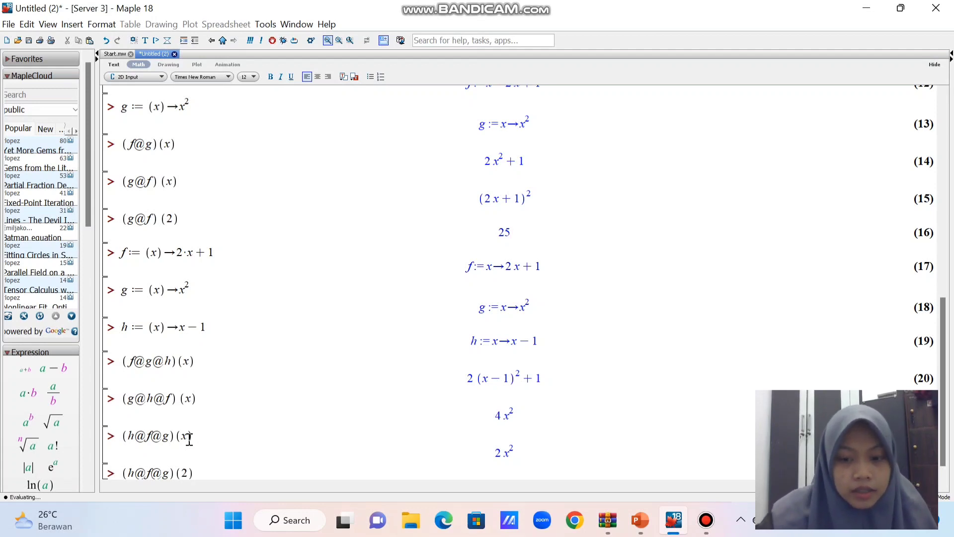
pyautogui.press('Return')
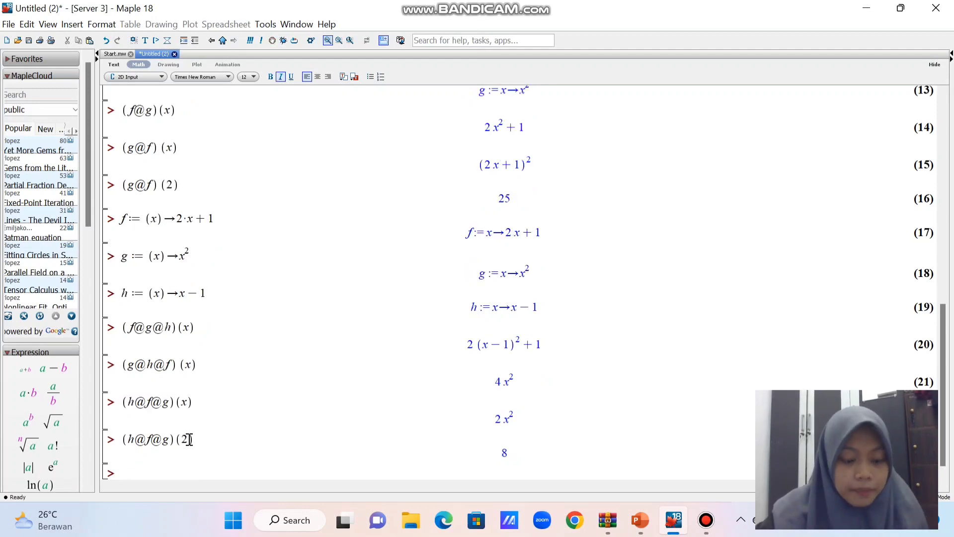